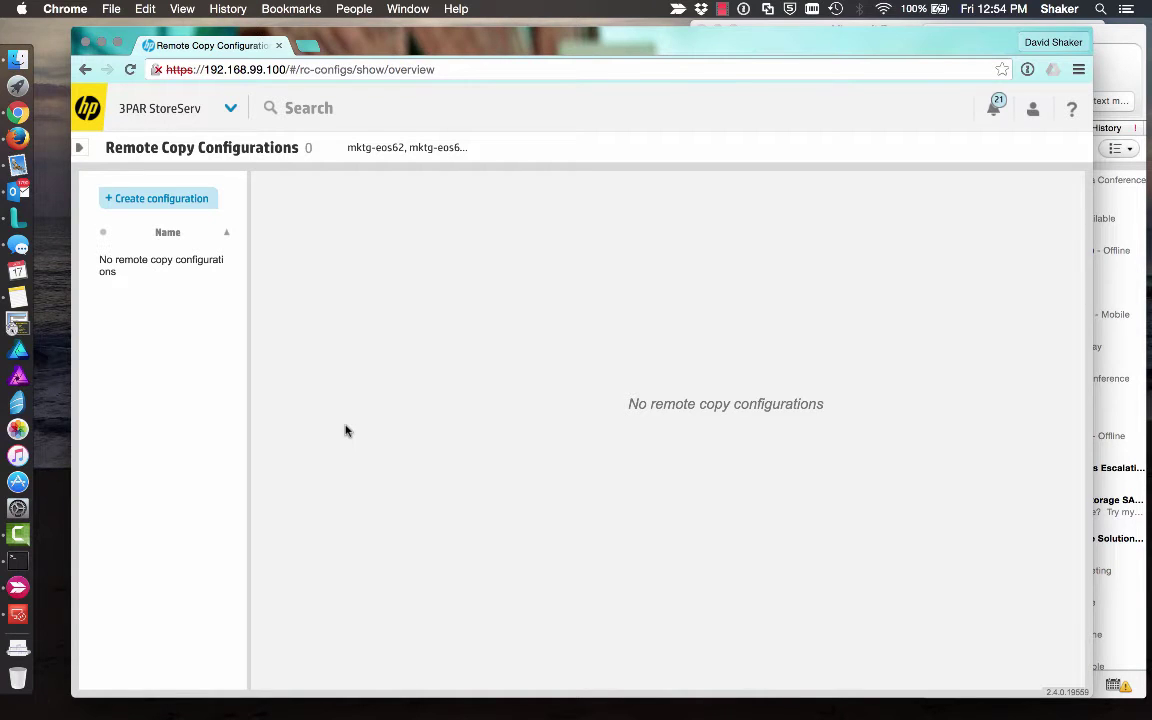
- Abandon a first configuration attempt and return to the Remote Copy Configurations page
click(206, 199)
click(367, 304)
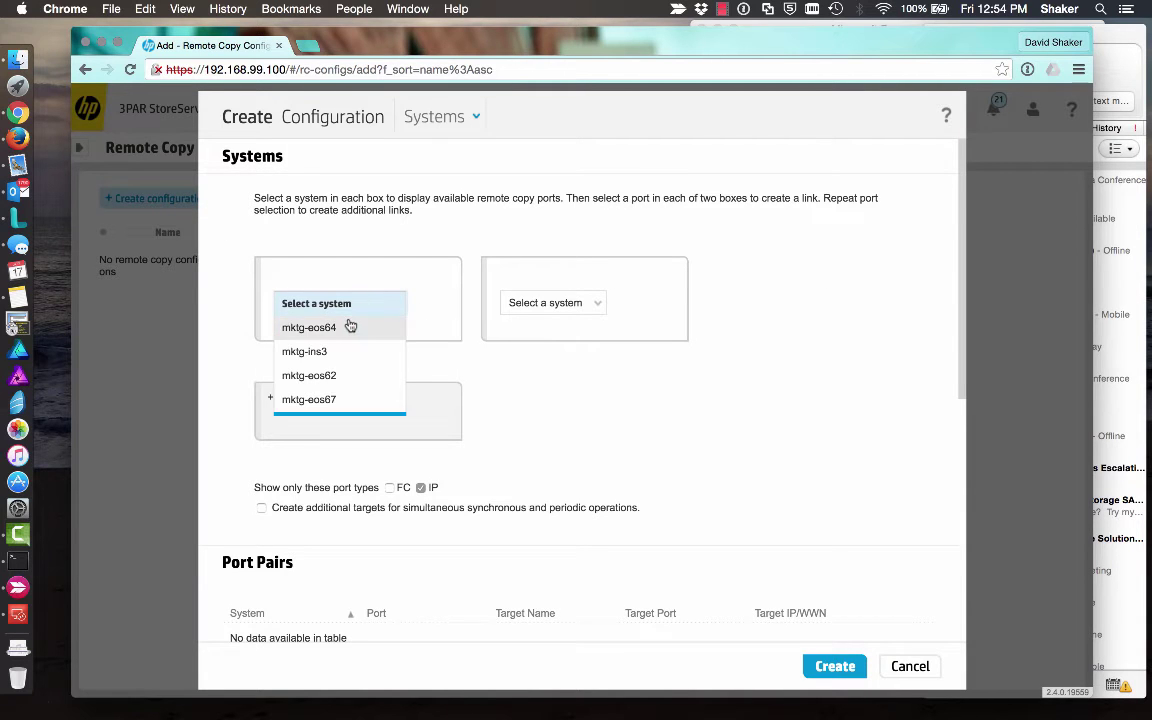
click(910, 667)
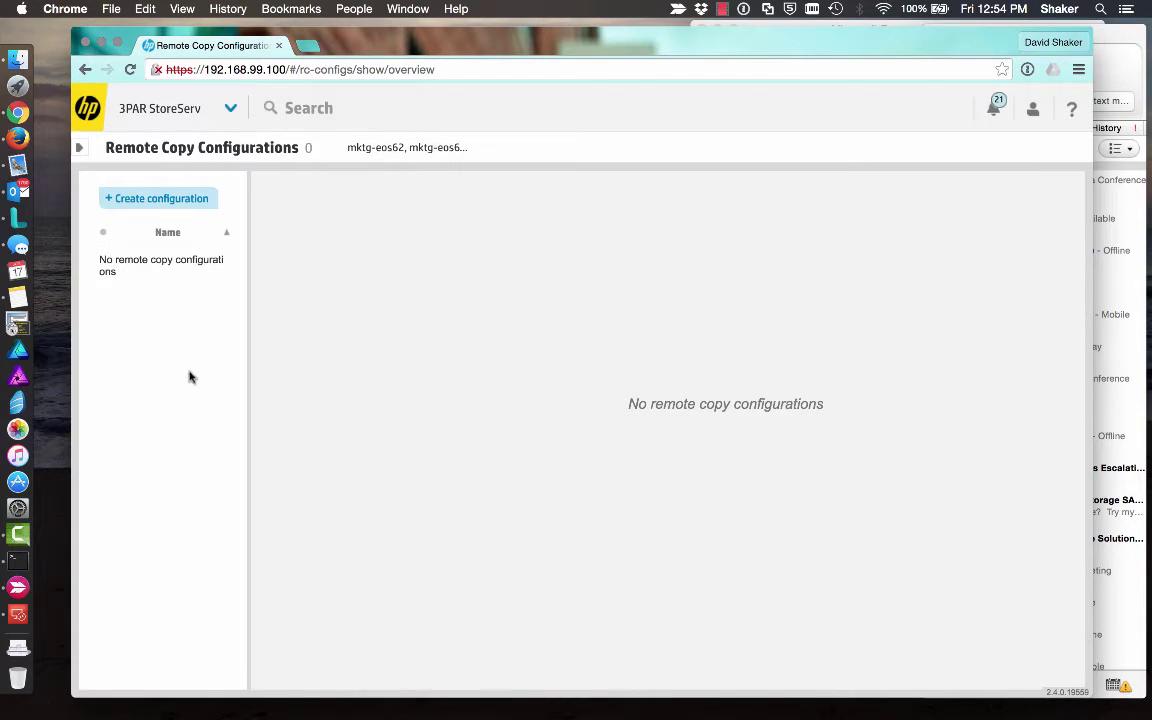
click(231, 110)
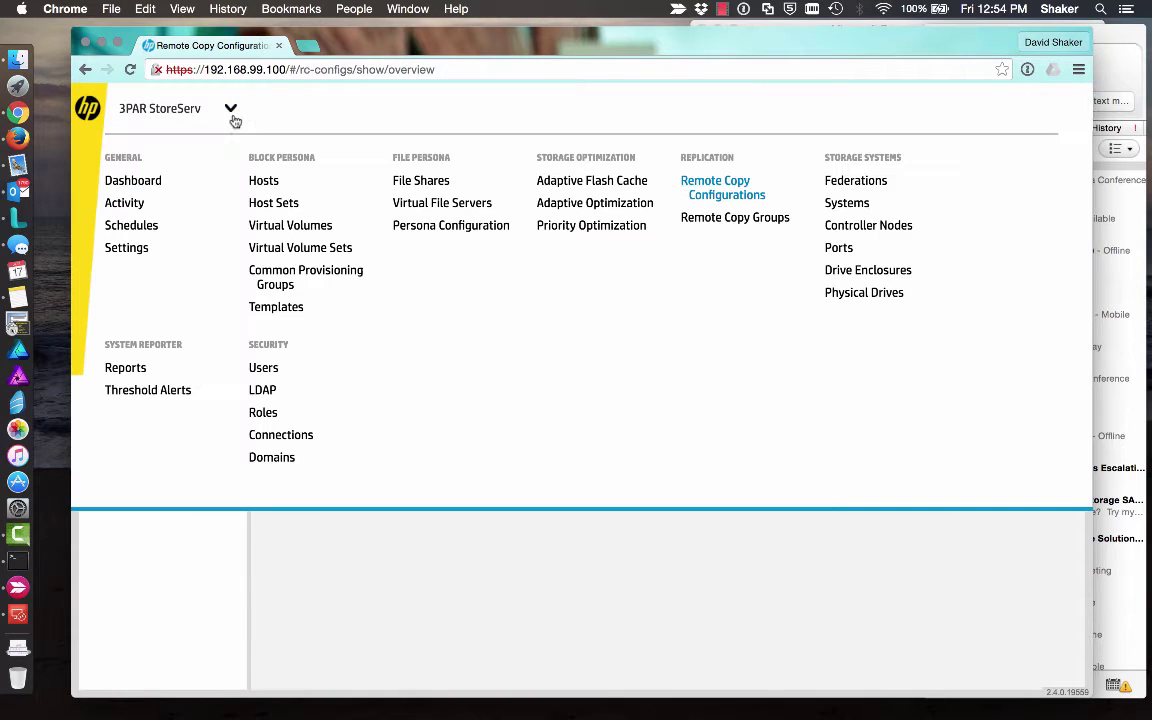
click(727, 194)
- Start a new configuration pairing systems mktg-ins3 and mktg-eos64
click(183, 203)
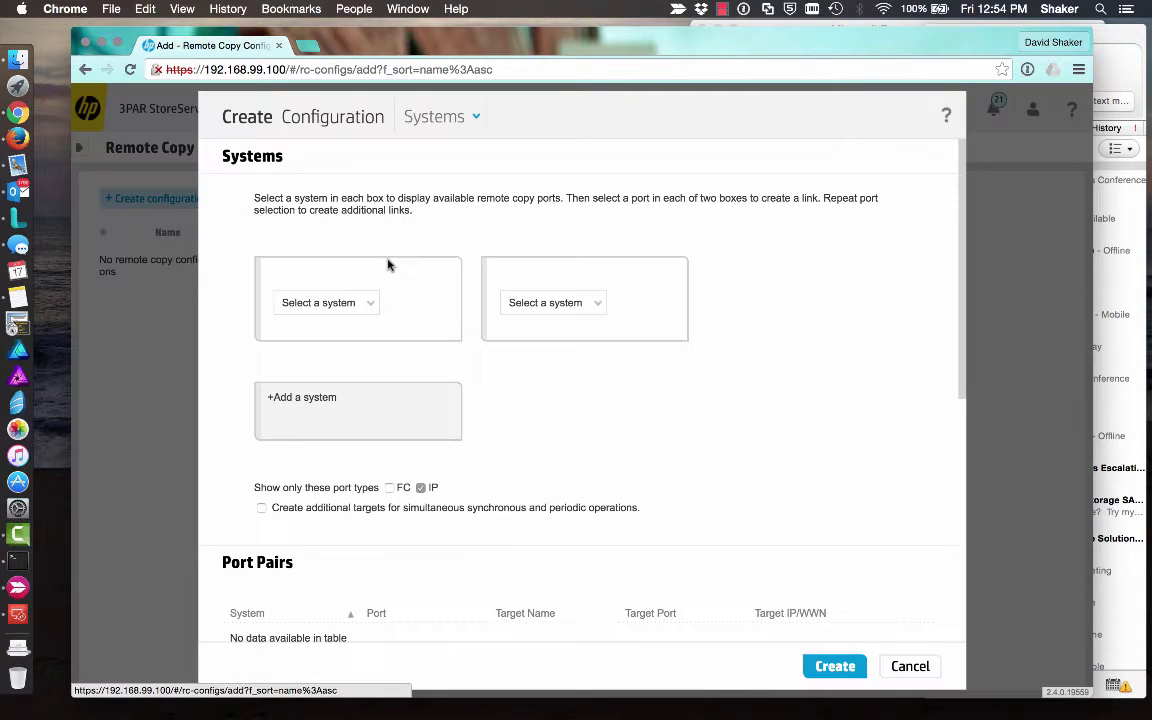
click(372, 305)
click(345, 350)
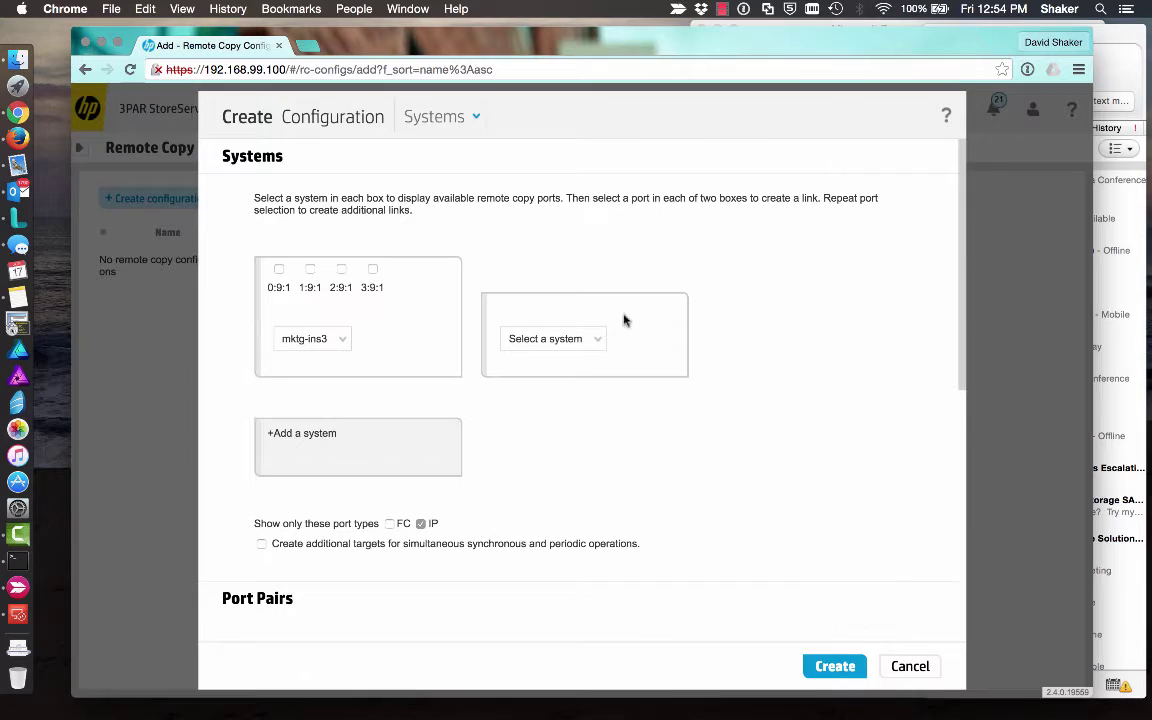
click(591, 340)
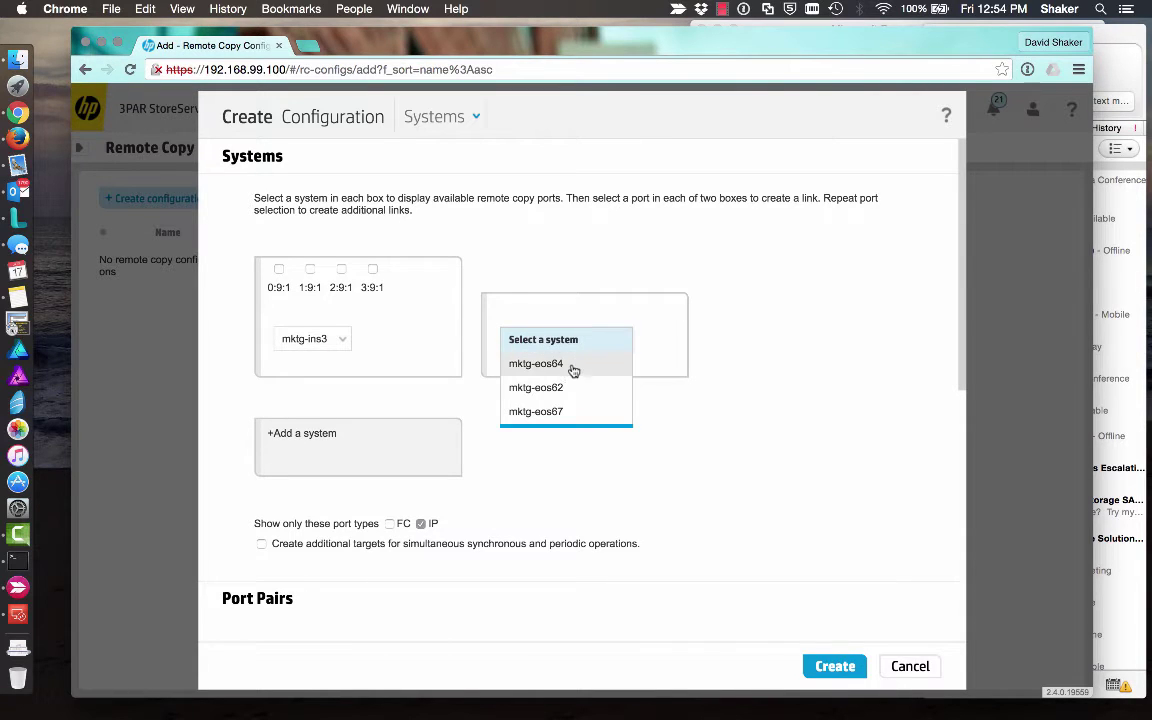
click(573, 370)
- Link ports 0:9:1 to 0:3:1 and 1:9:1 to 1:3:1, then create the configuration
click(279, 269)
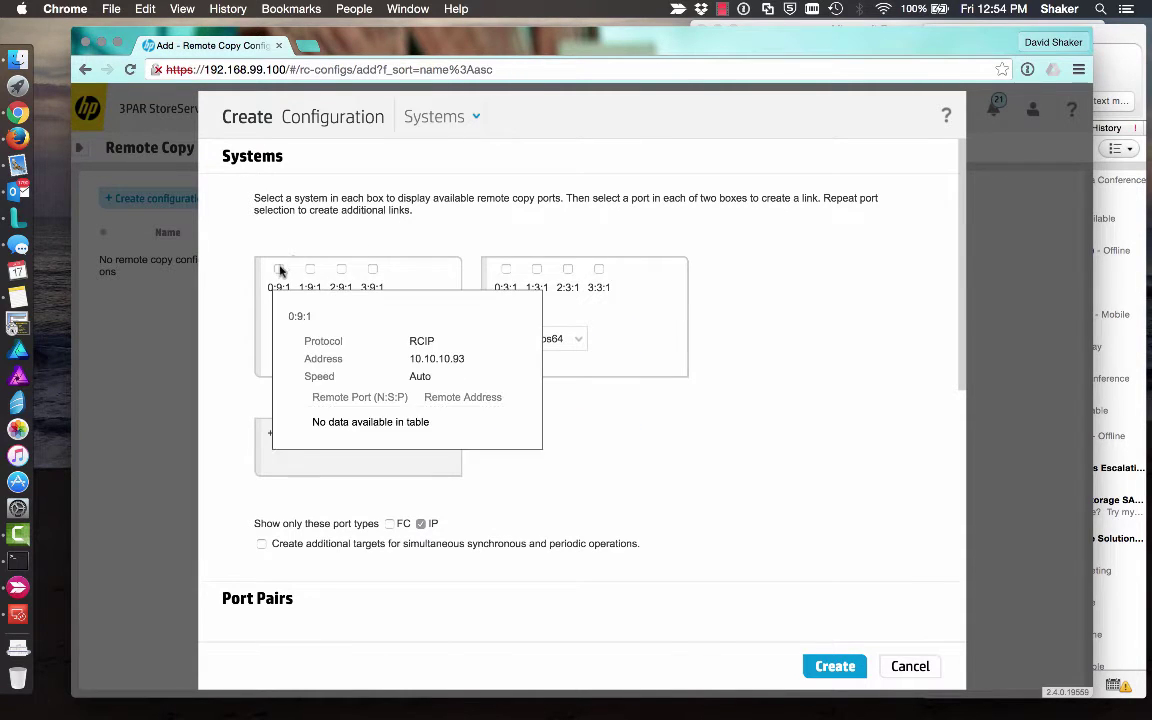
click(506, 269)
click(310, 269)
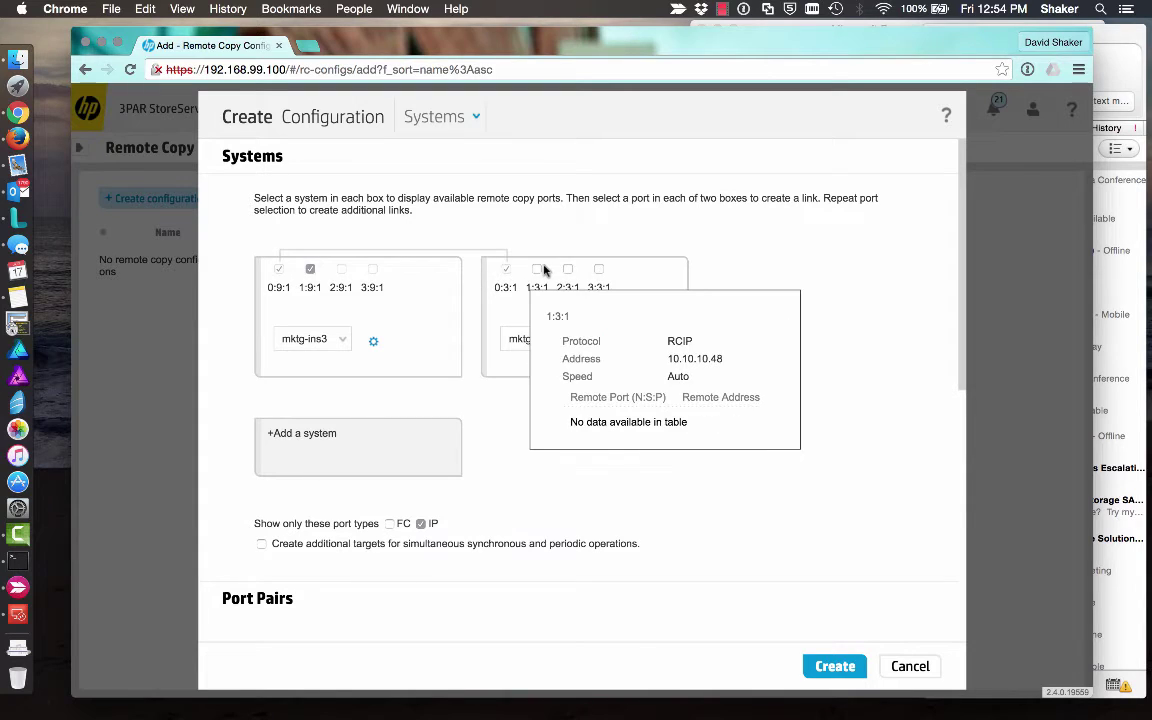
click(537, 269)
scroll(563, 446, down, 5)
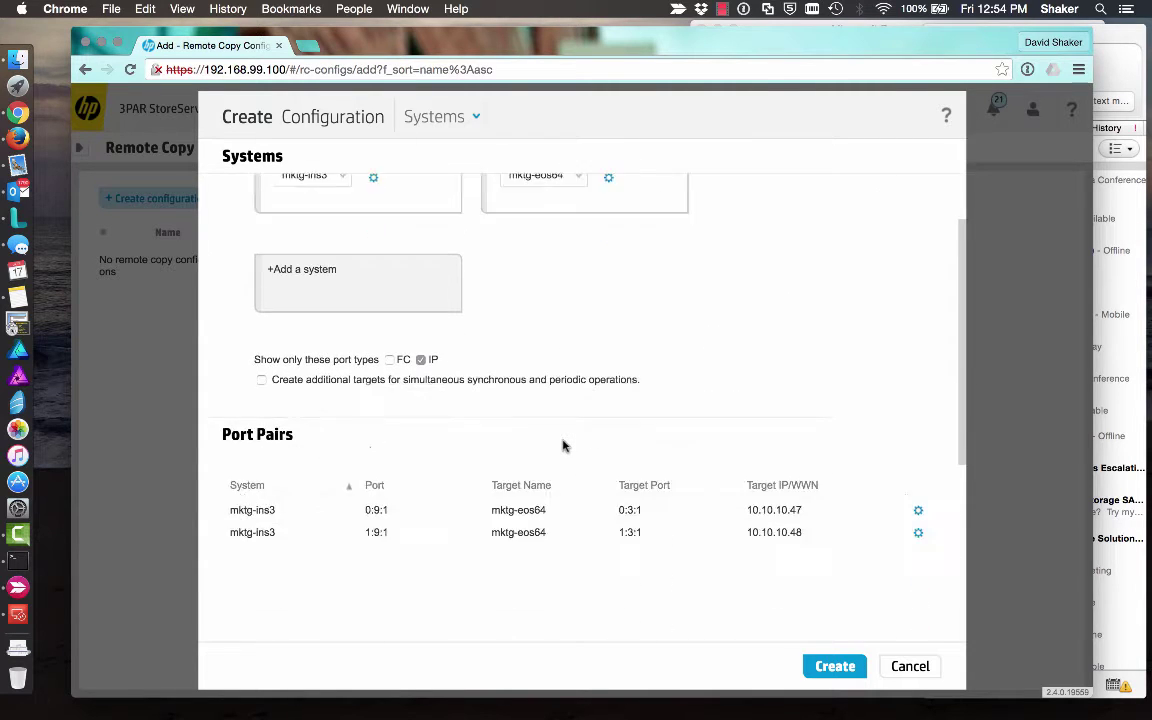
click(815, 675)
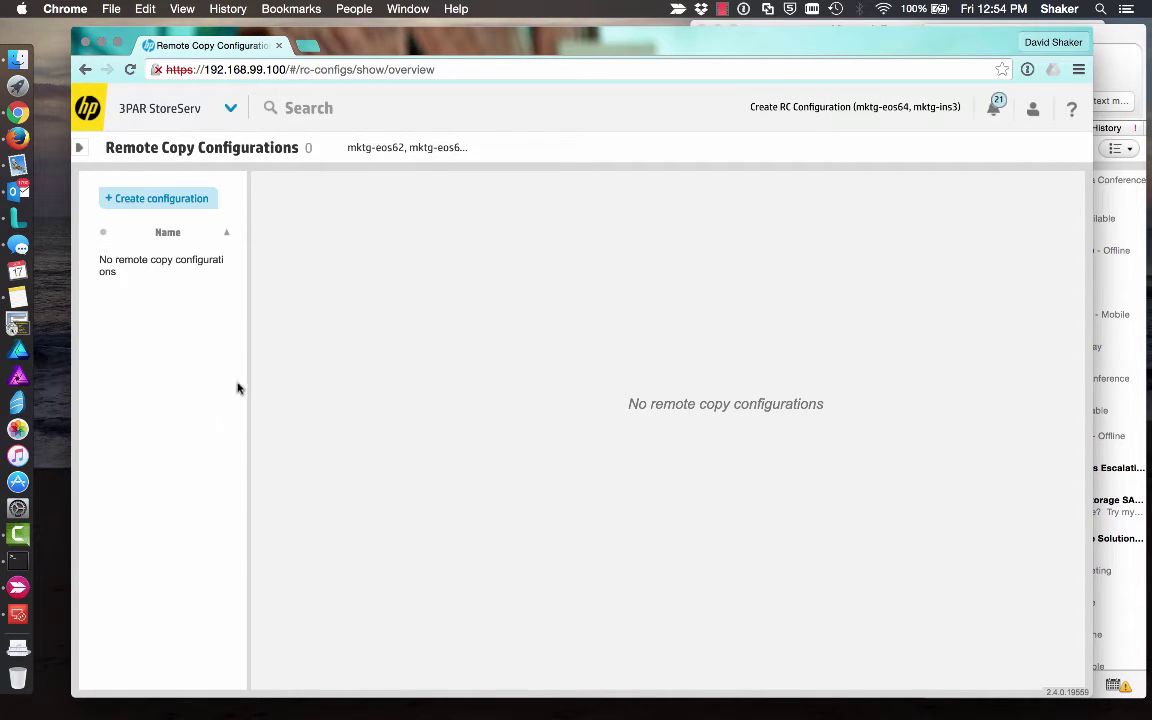
- Widen the configuration list panel and switch to the still-empty Remote Copy Groups page
drag(250, 380, 330, 383)
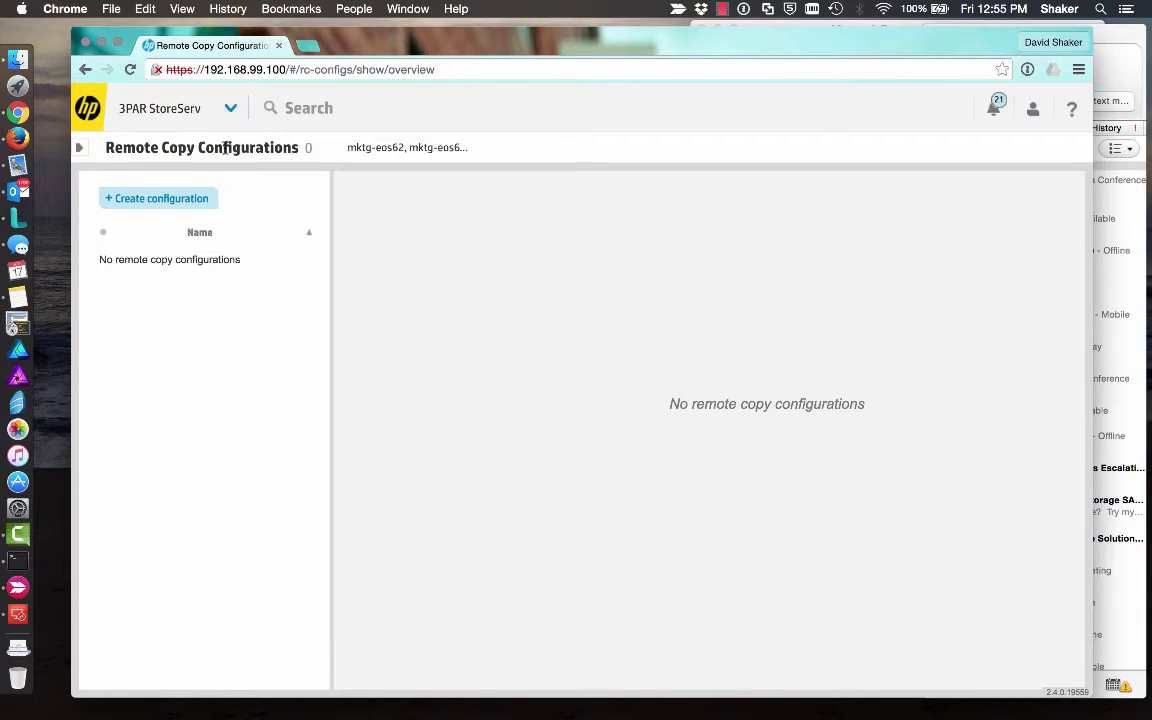
click(230, 110)
click(716, 212)
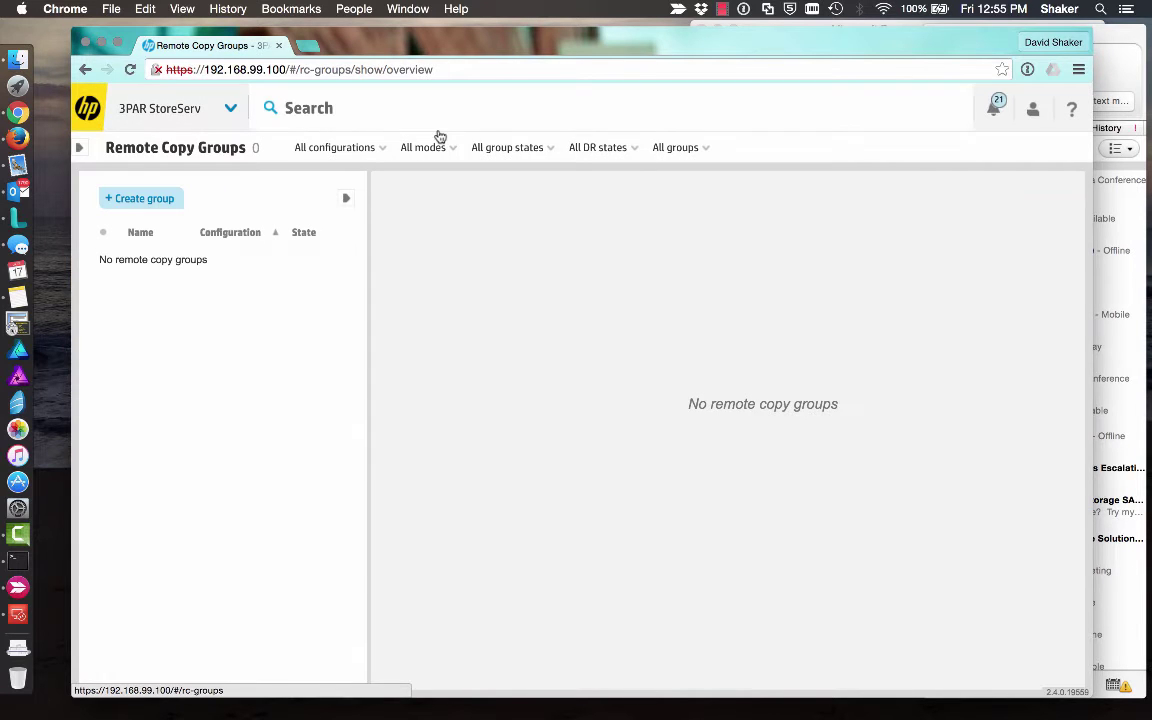
click(231, 109)
- Check the mktg-ins3,mktg-eos64 configuration, then start a new group from Remote Copy Groups
click(703, 194)
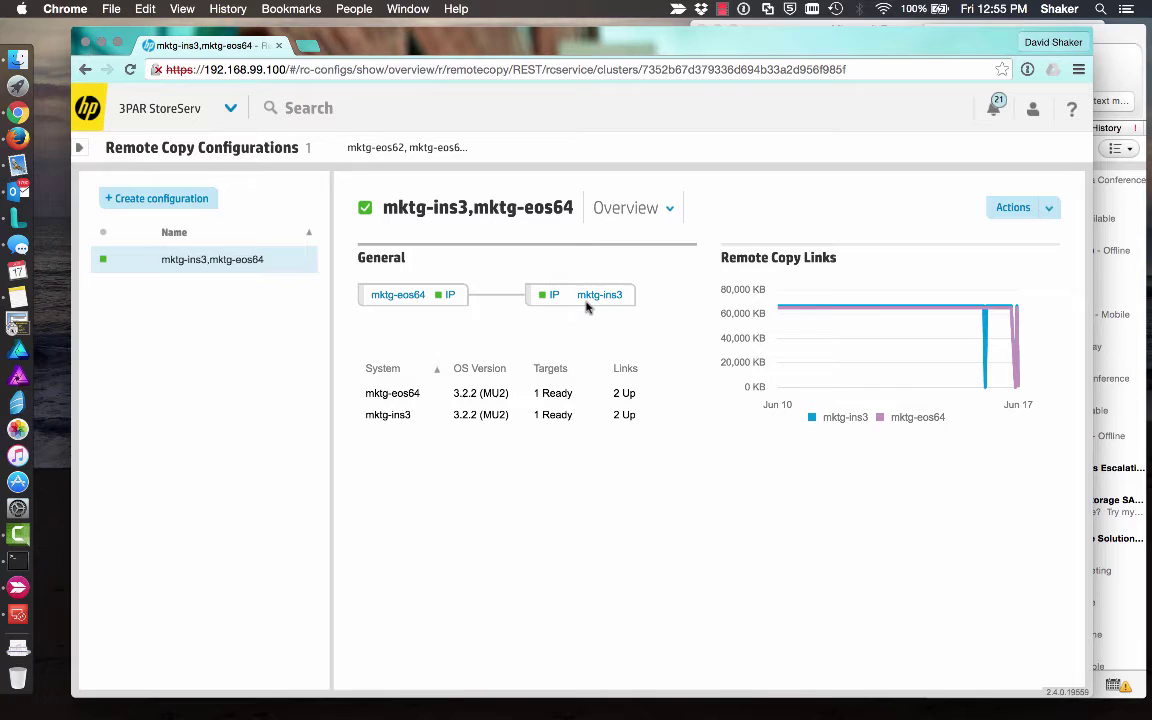
click(231, 110)
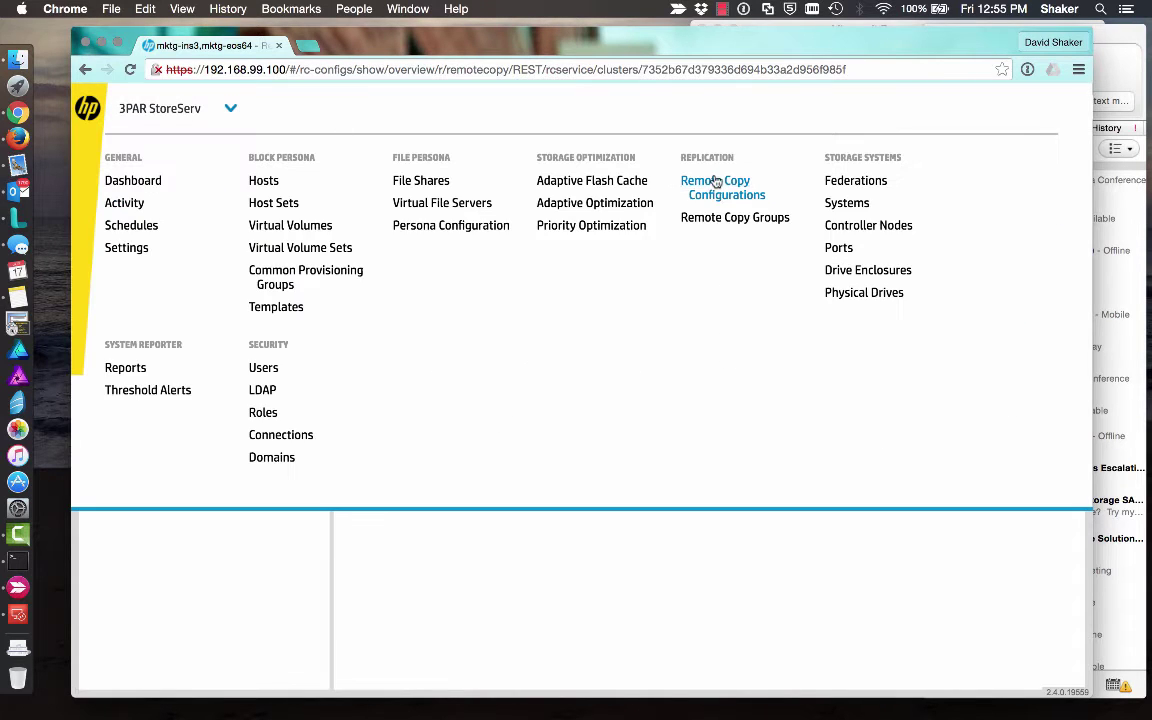
click(737, 217)
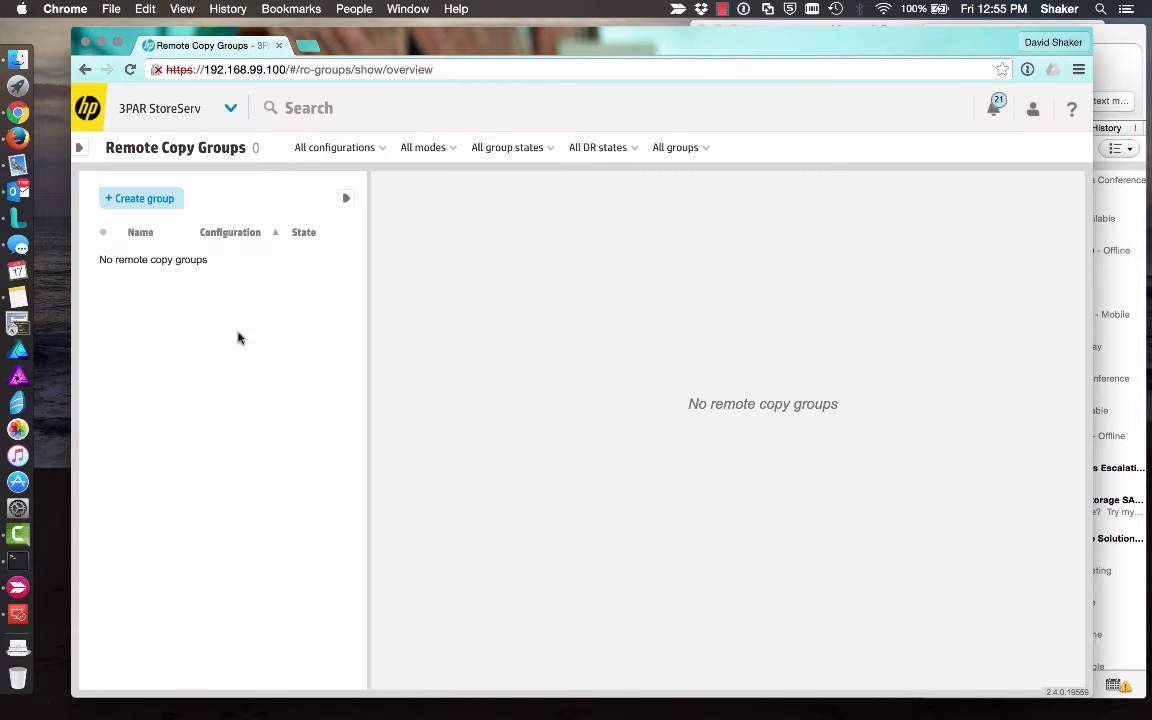
click(139, 199)
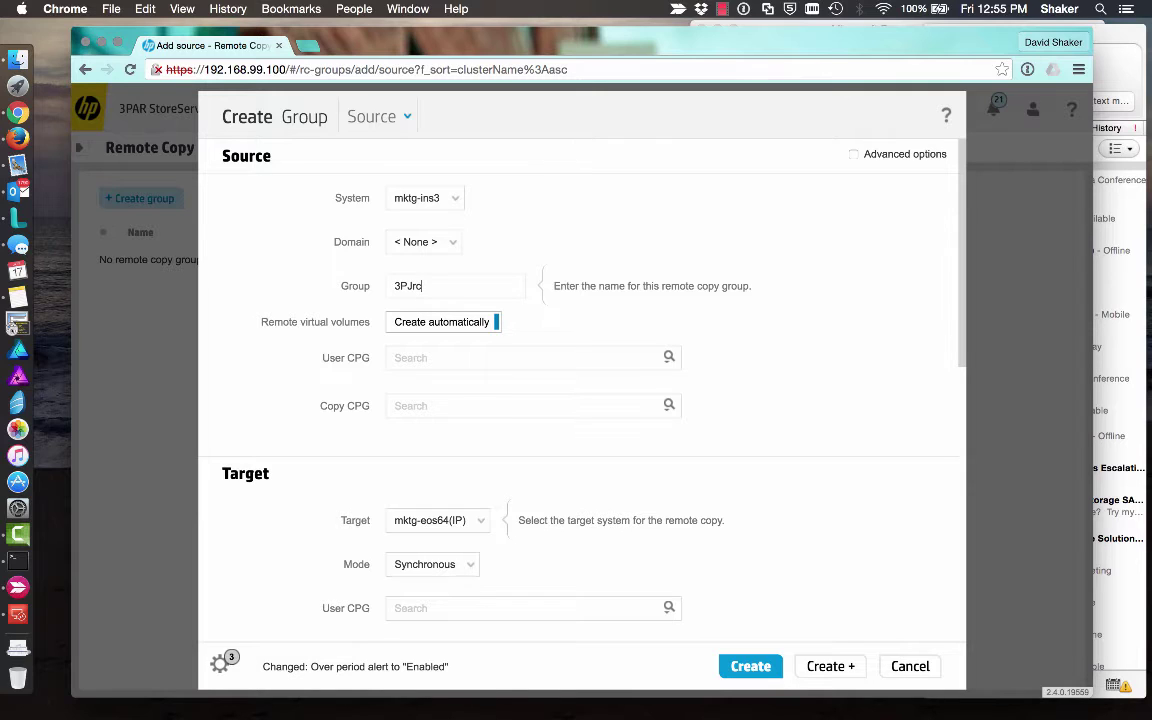
- Set SSD_r5 as the source user CPG, then scroll down to the target settings
click(668, 358)
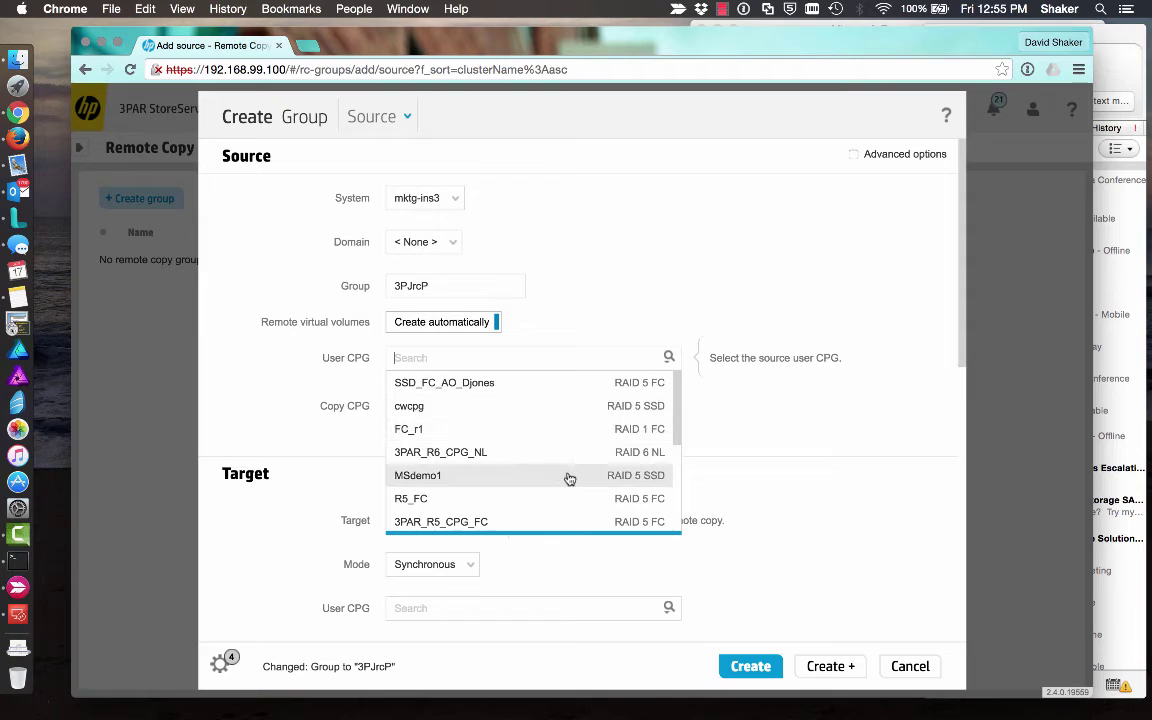
scroll(568, 478, down, 5)
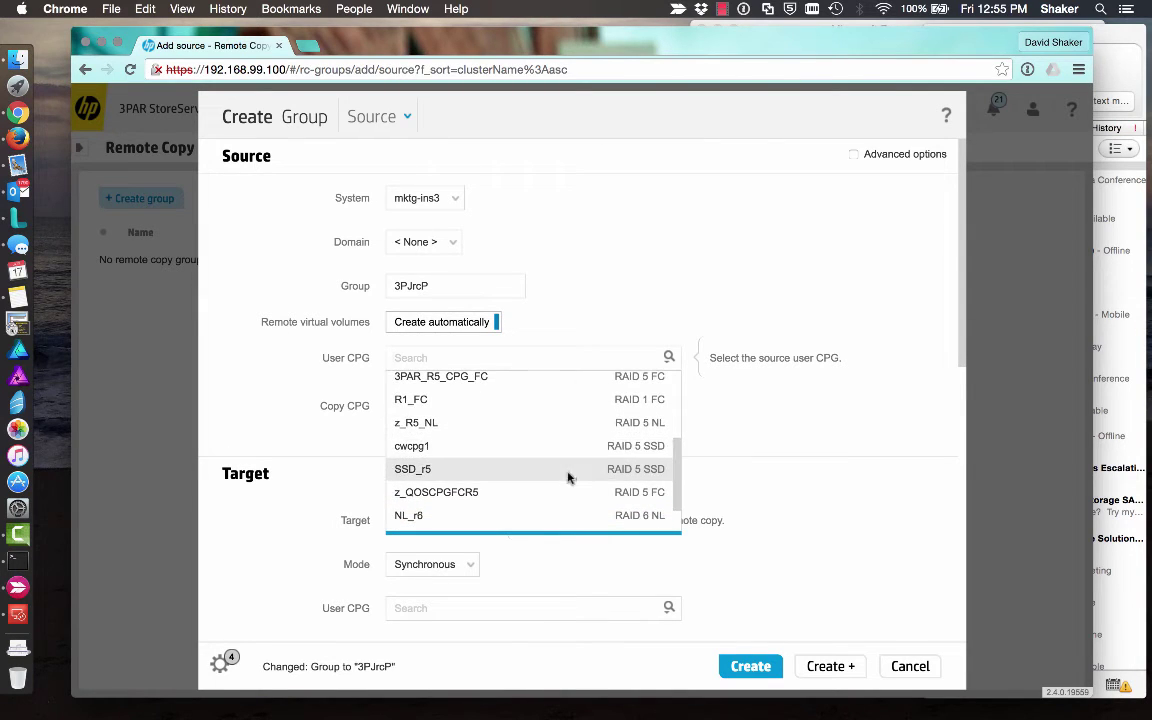
click(570, 477)
scroll(647, 457, down, 5)
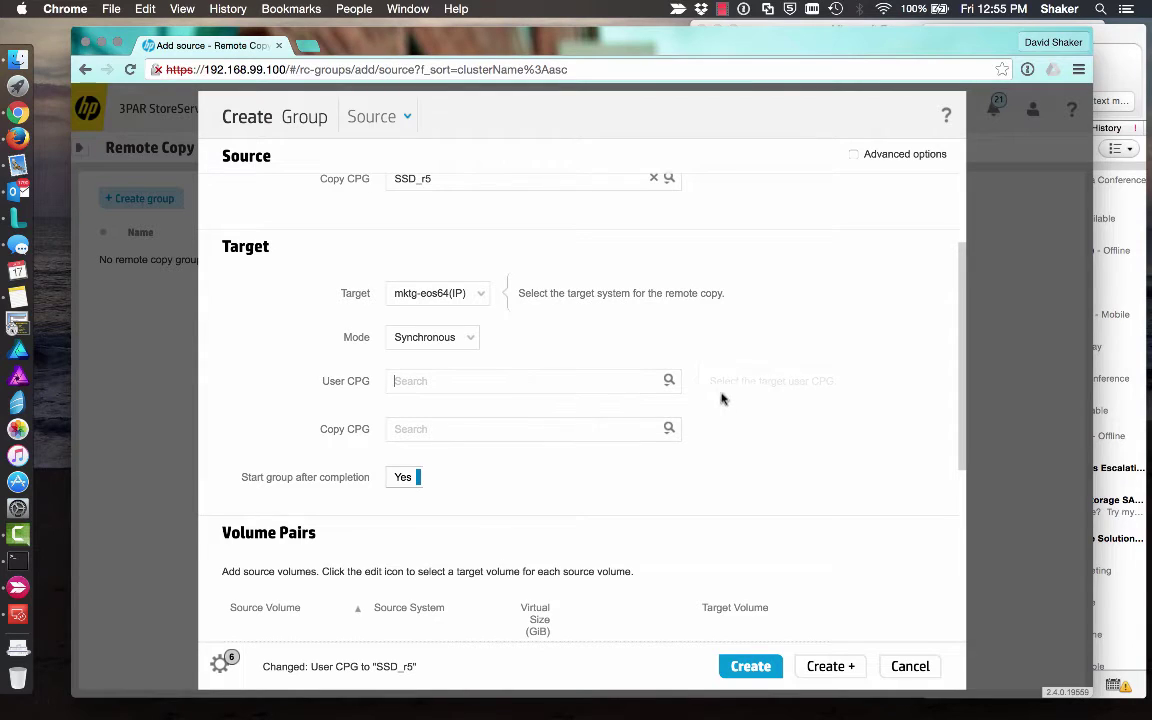
- Switch the replication mode to Periodic and enable a sync period
click(466, 340)
click(447, 363)
click(437, 381)
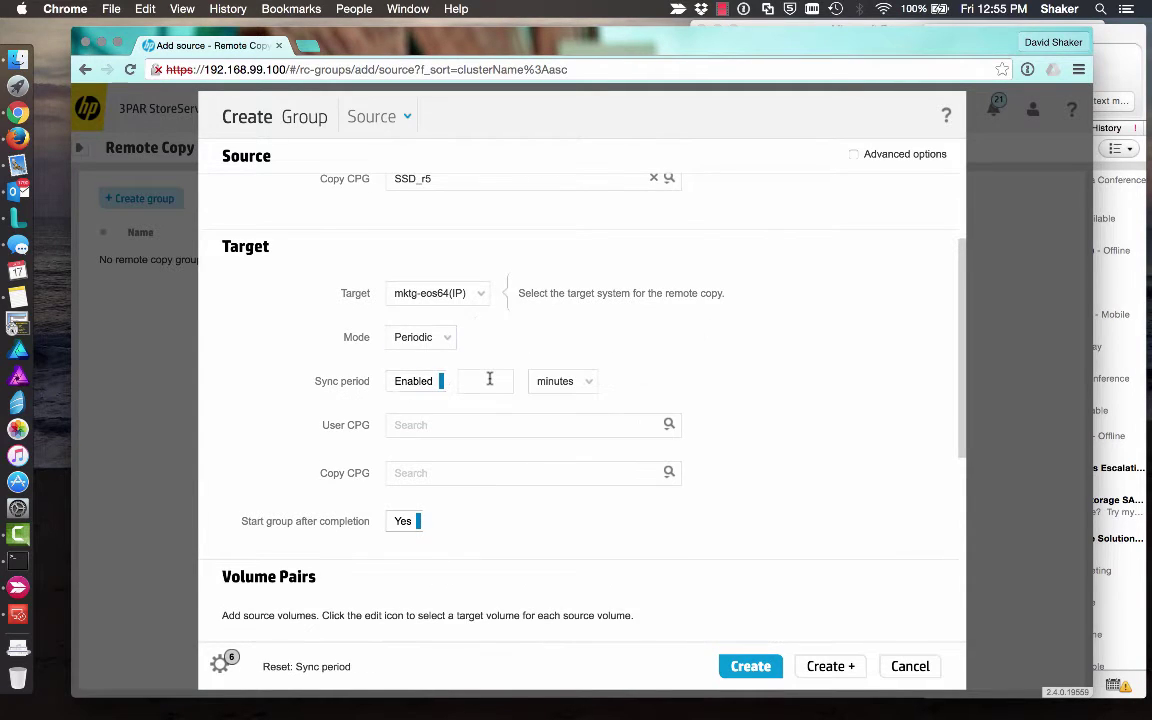
click(753, 484)
- Set the target user CPG to SSD_r5 after trying SSD_r1 and SSD_RAID1
click(668, 425)
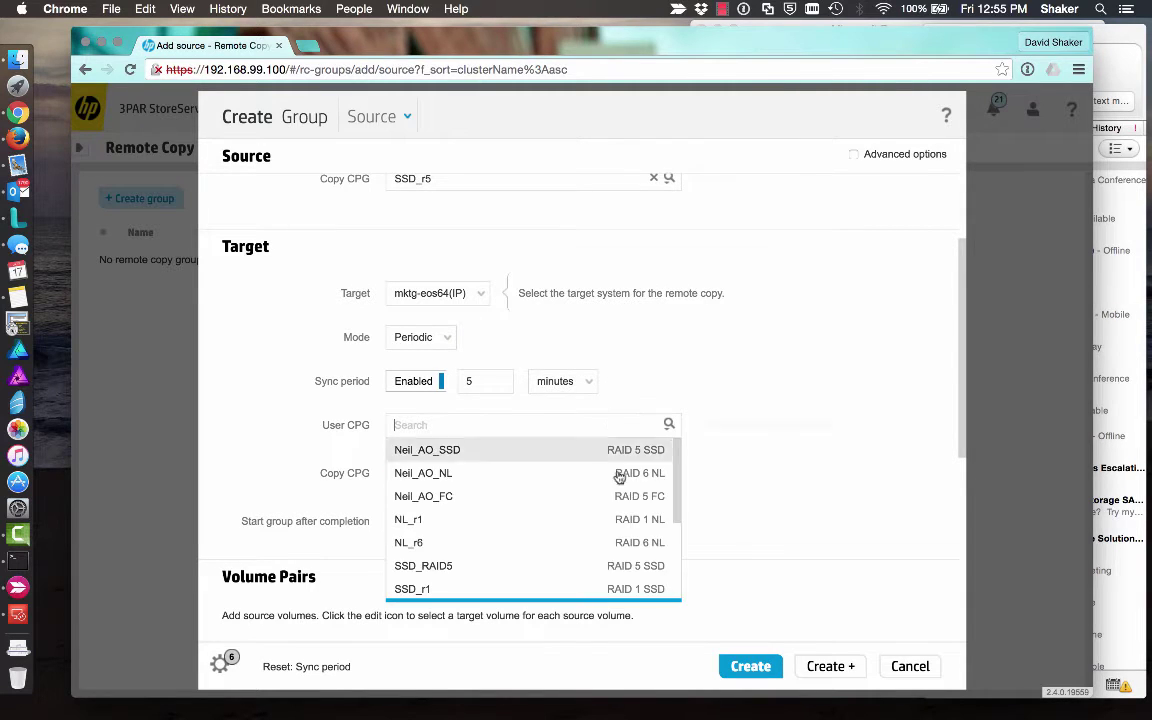
click(575, 589)
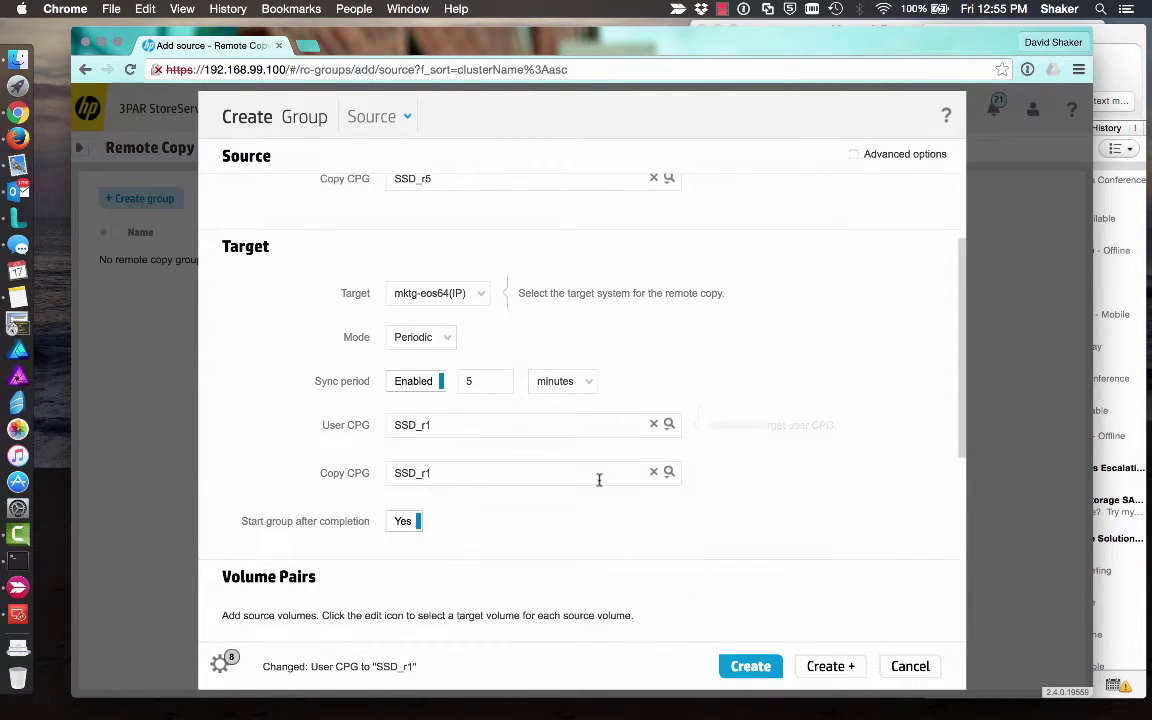
click(668, 425)
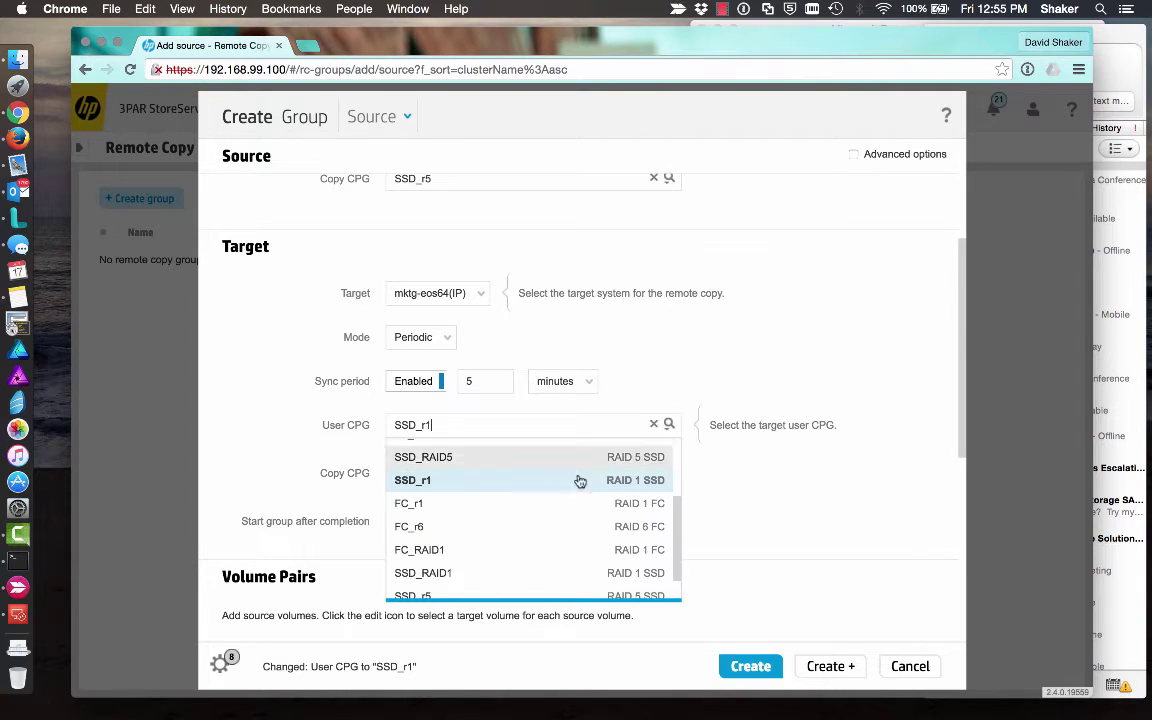
click(528, 575)
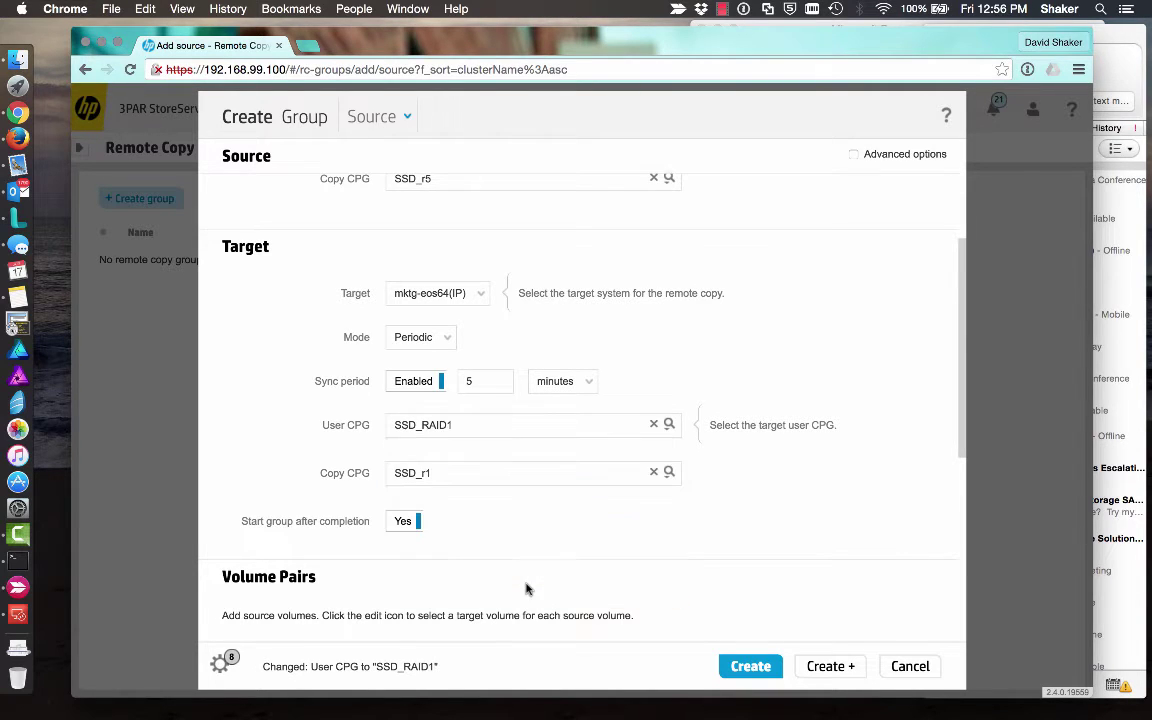
click(668, 425)
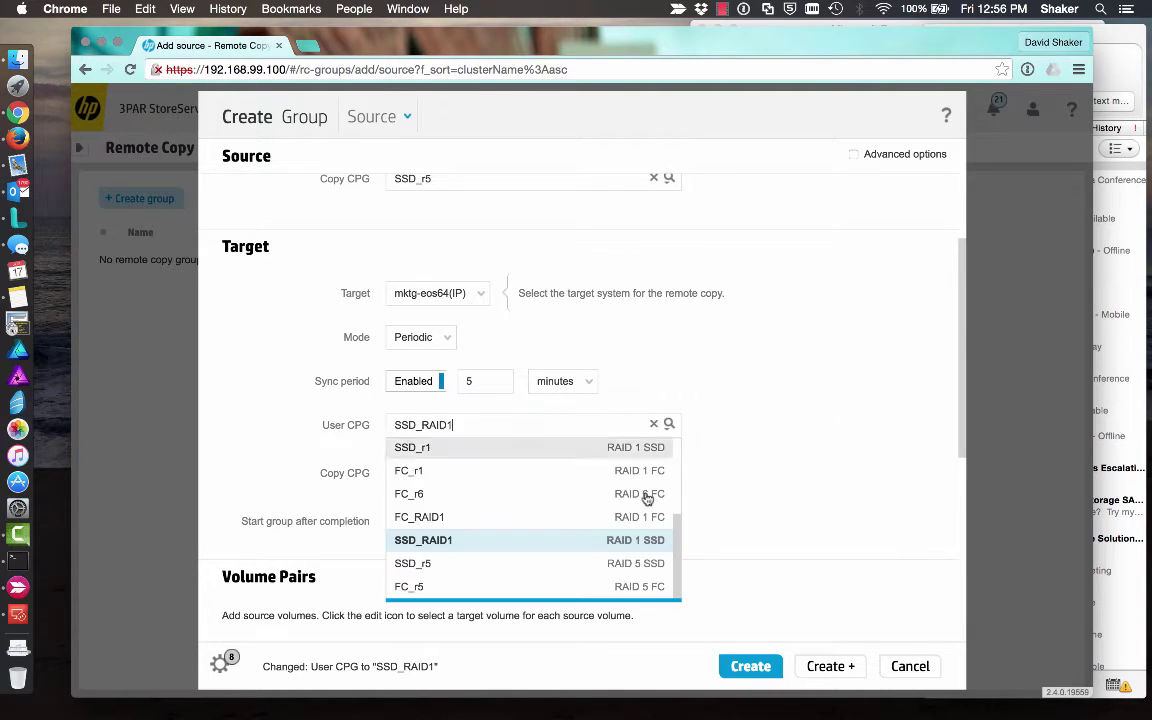
click(573, 566)
- Set the target copy CPG to SSD_r5
click(666, 476)
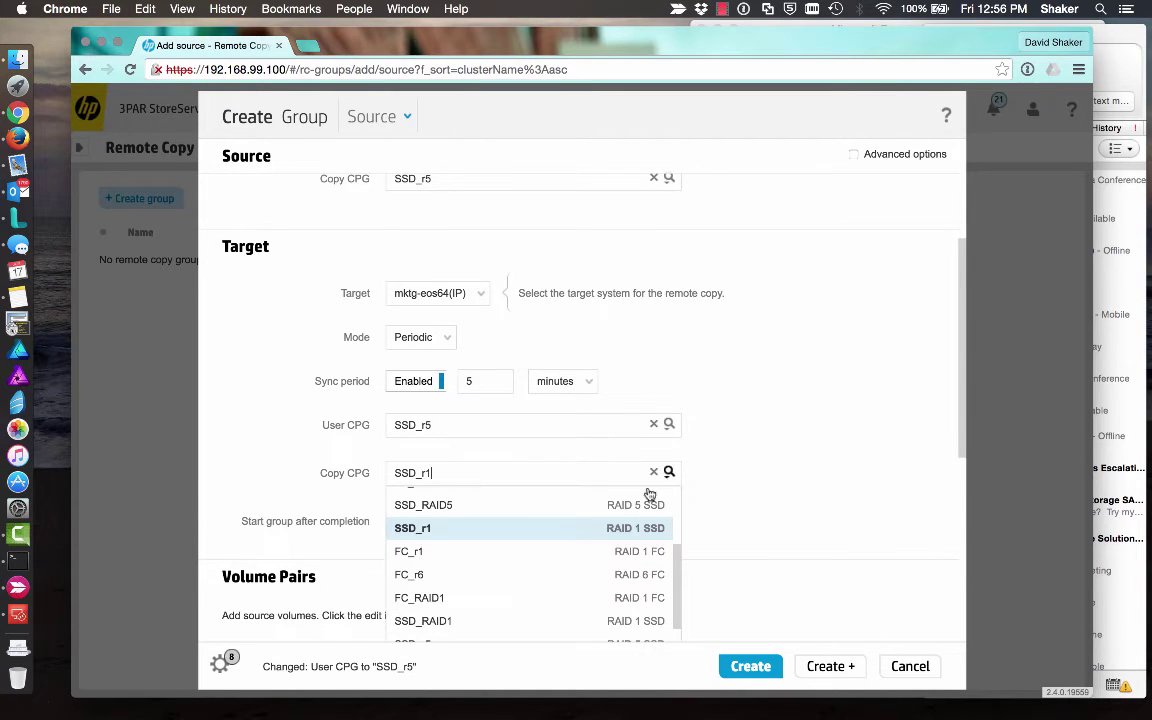
scroll(563, 575, down, 3)
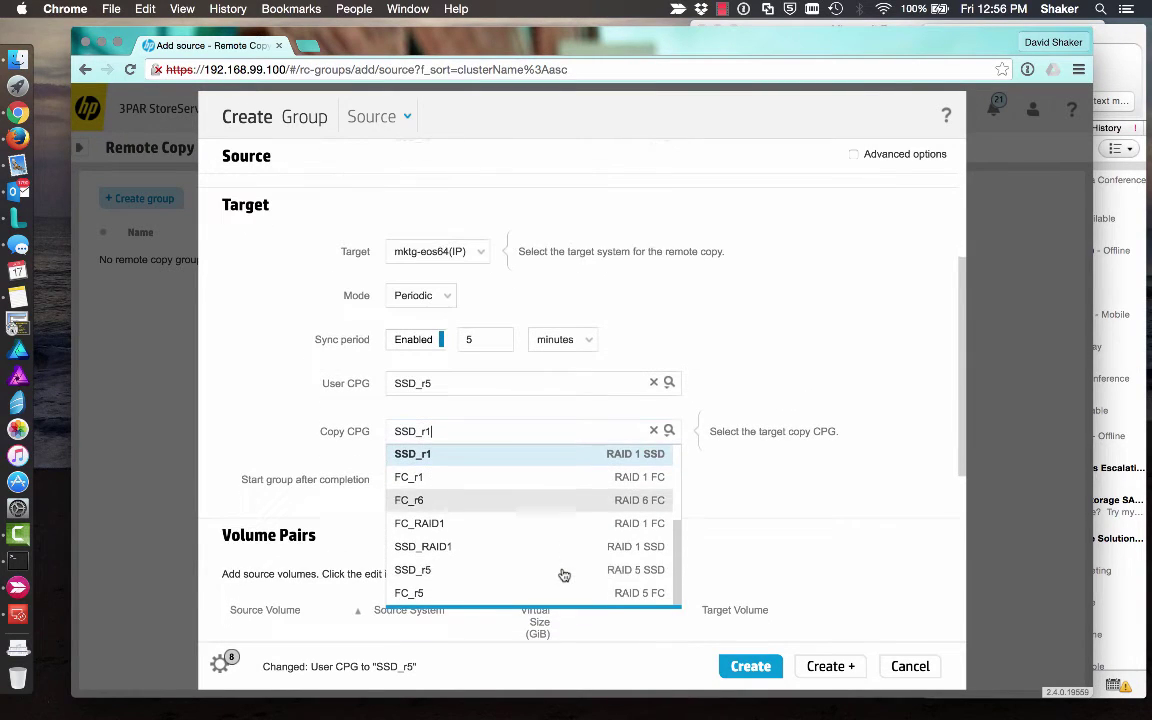
click(501, 579)
scroll(793, 467, up, 5)
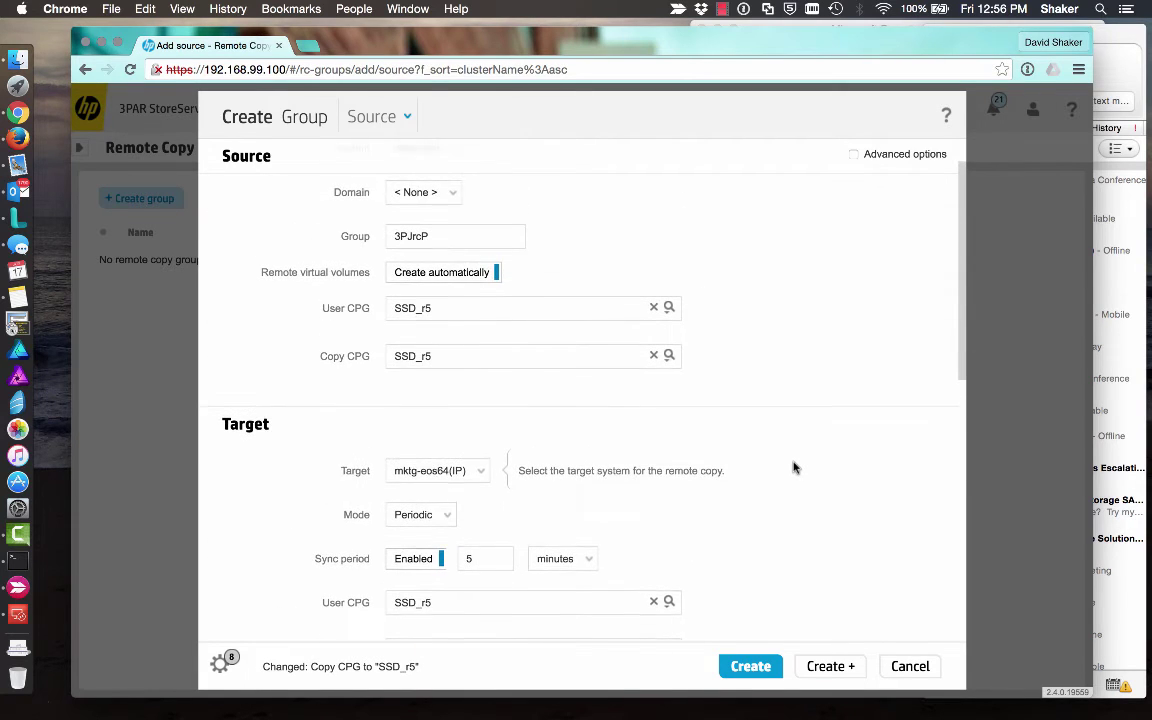
scroll(793, 467, down, 3)
scroll(792, 465, up, 3)
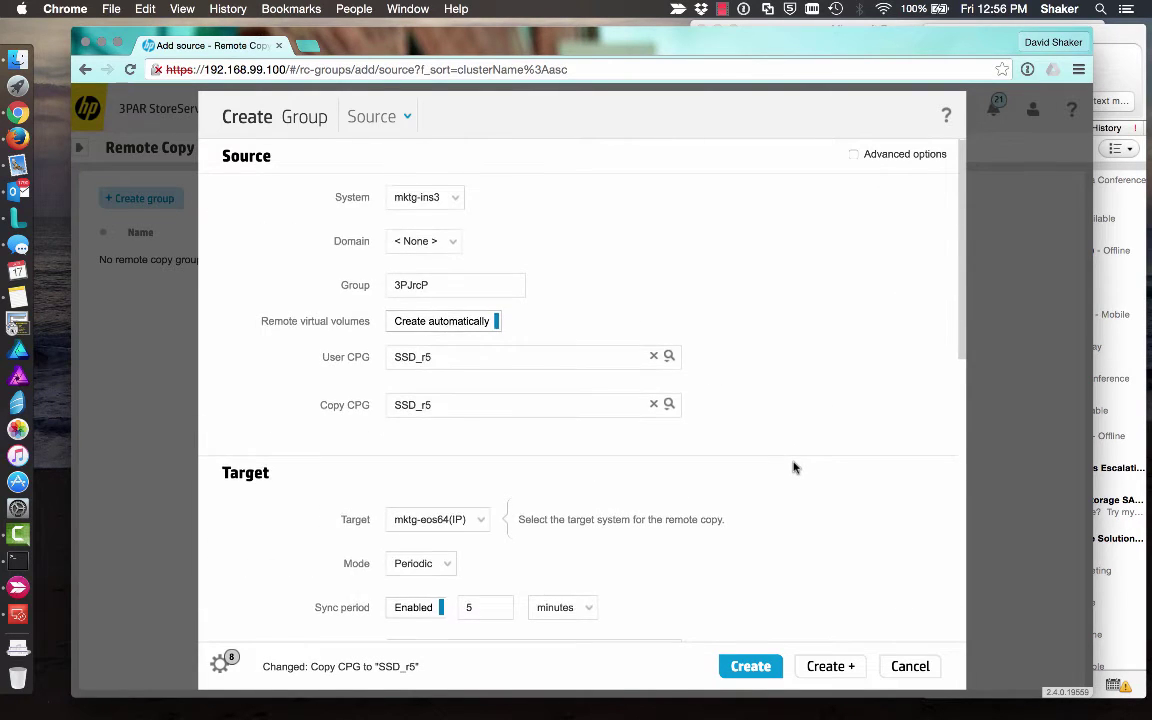
scroll(792, 465, down, 5)
- Create group 3PJrcP without volume pairs and go to the Virtual Volumes page
click(751, 679)
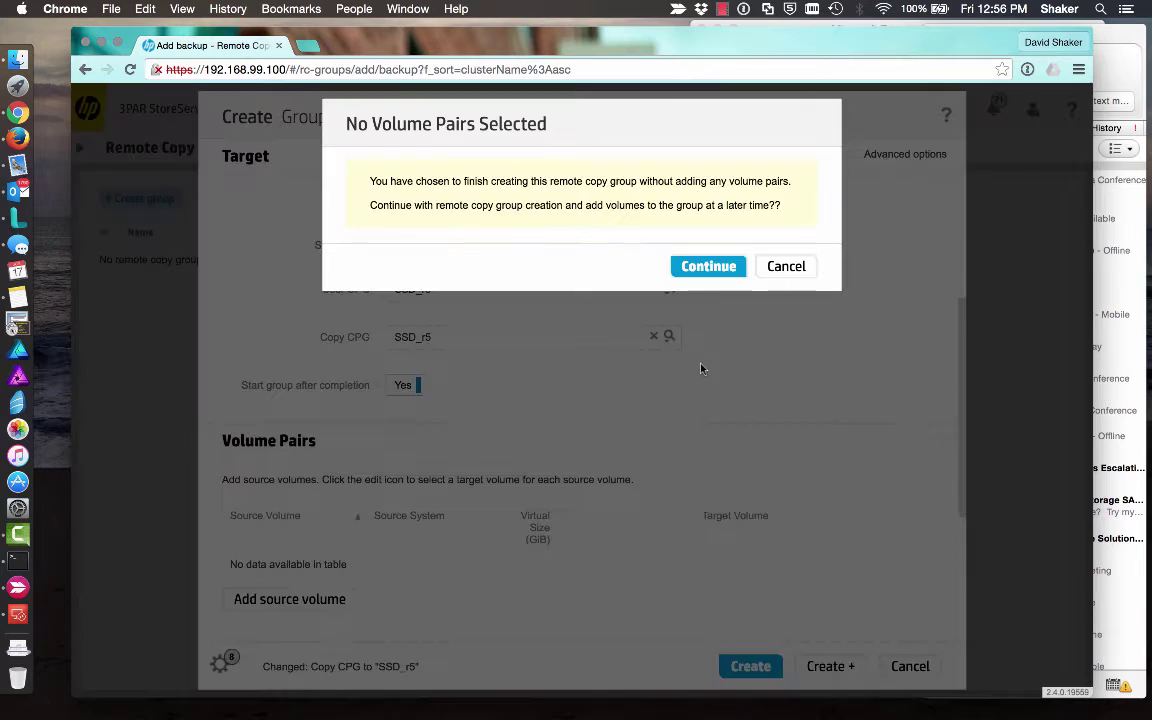
click(712, 268)
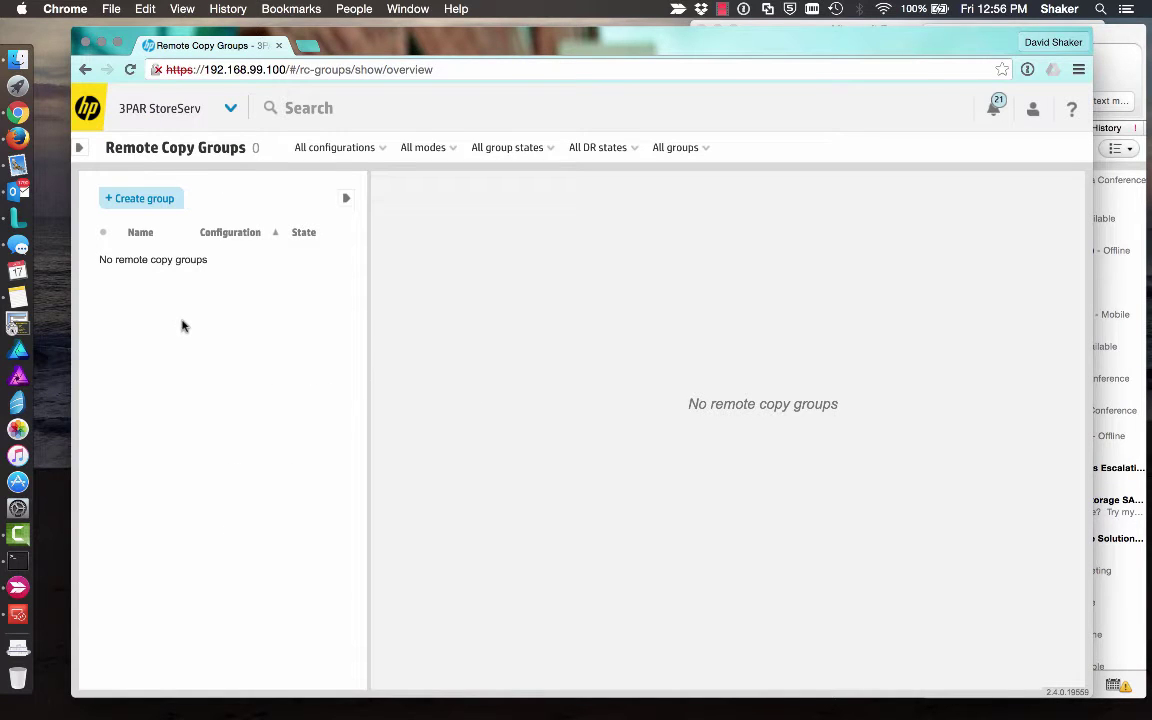
click(231, 108)
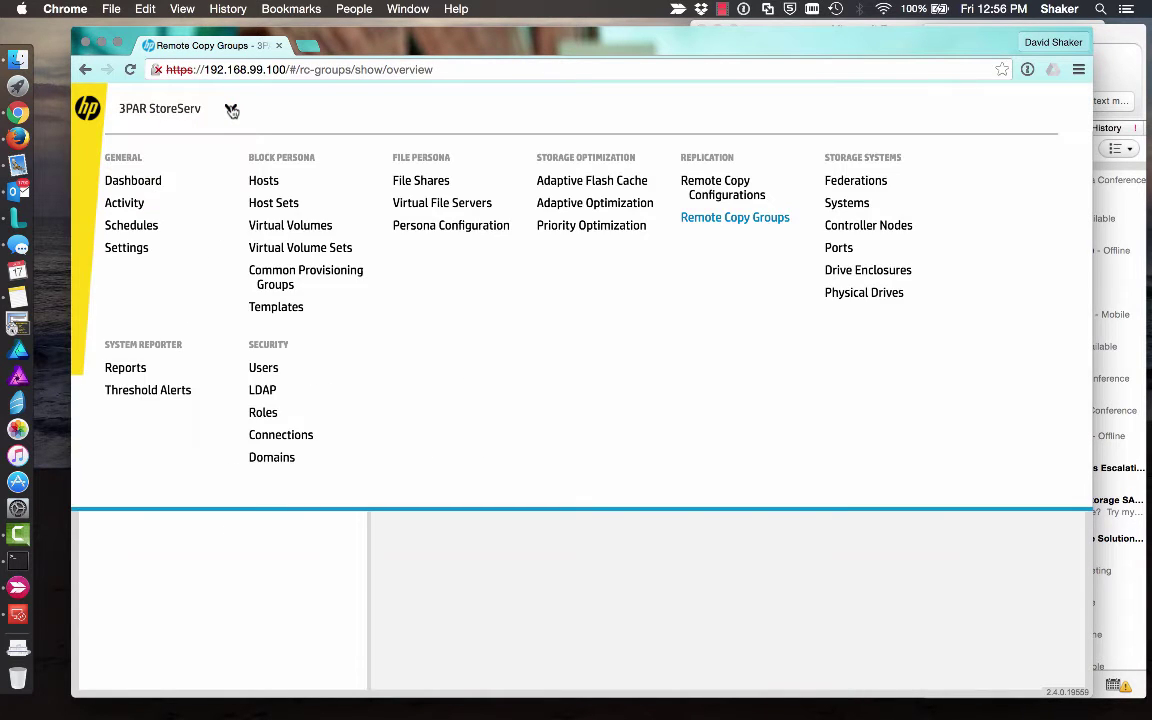
click(283, 225)
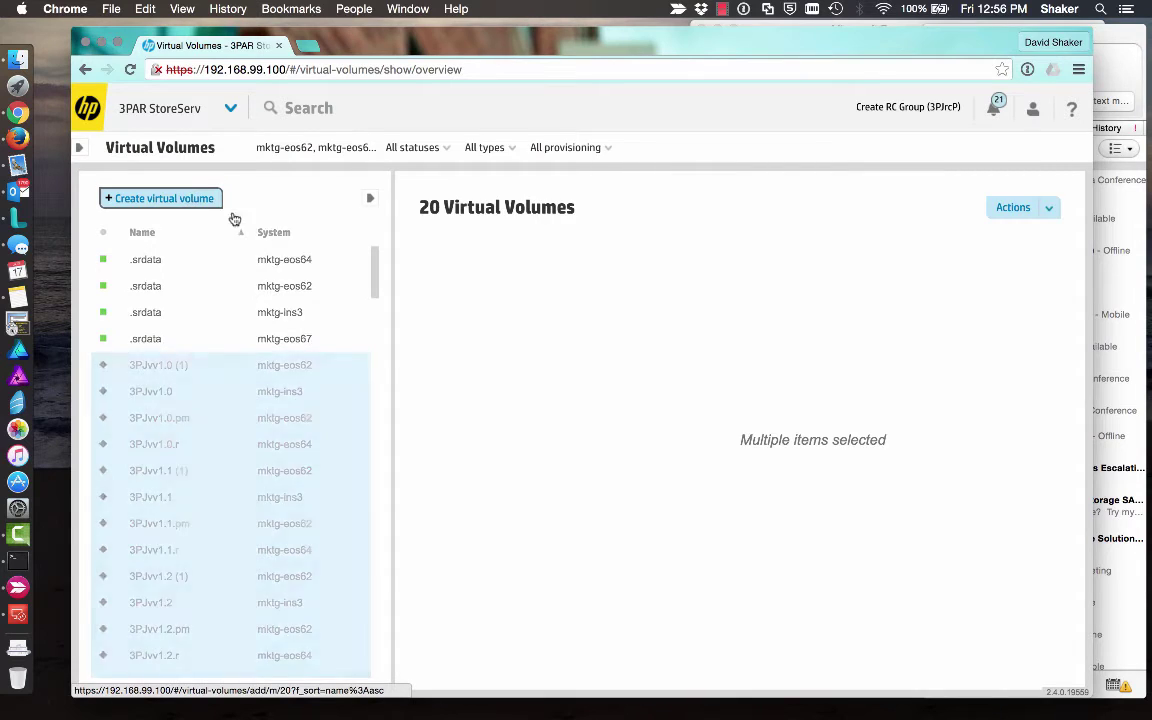
- Define a new virtual volume named 3PJvv on CPG SSD_r5 with 100 GiB size
click(185, 196)
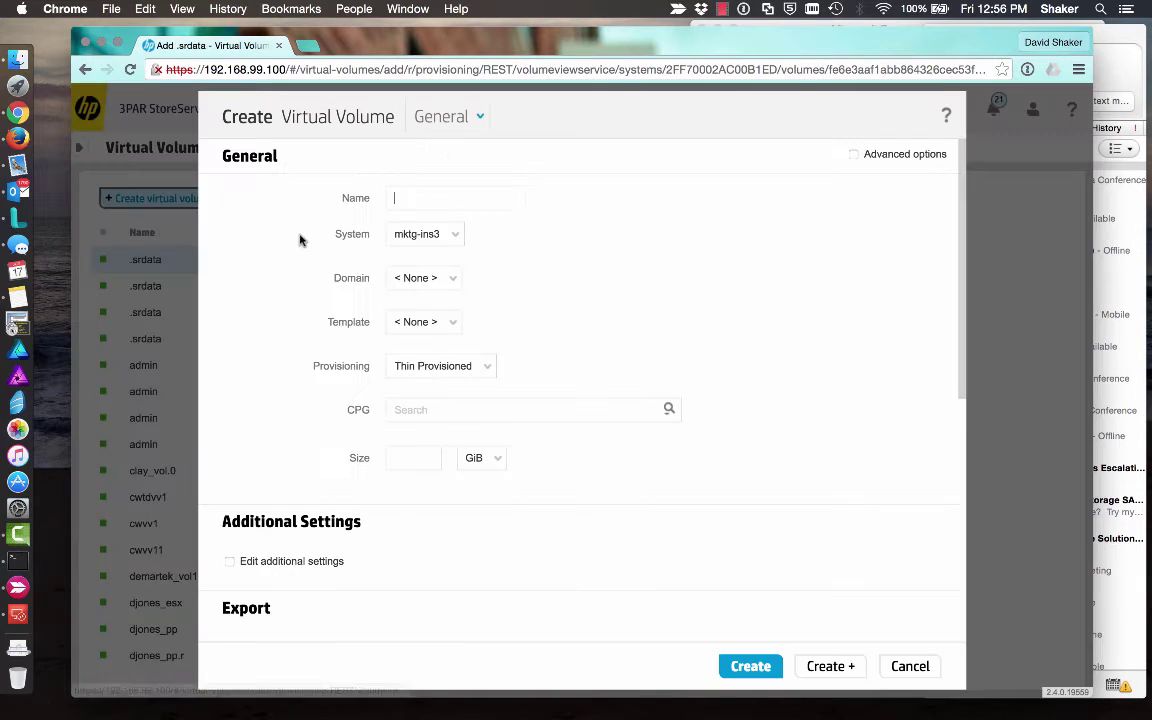
text(3p)
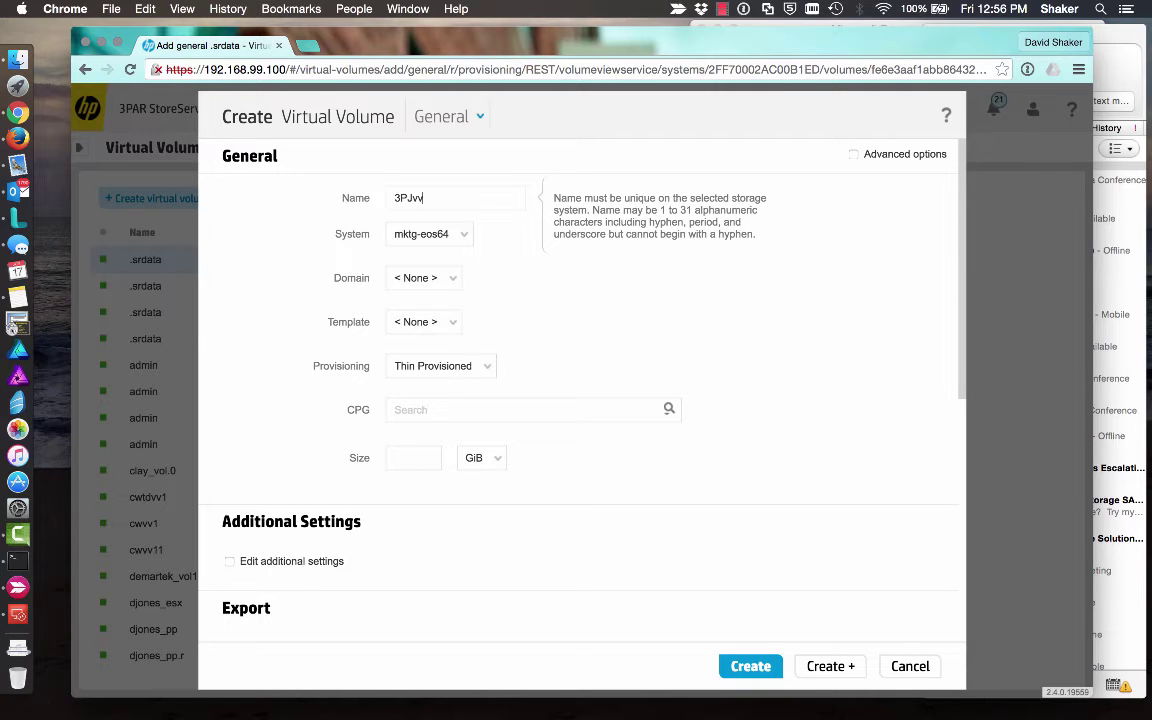
click(433, 417)
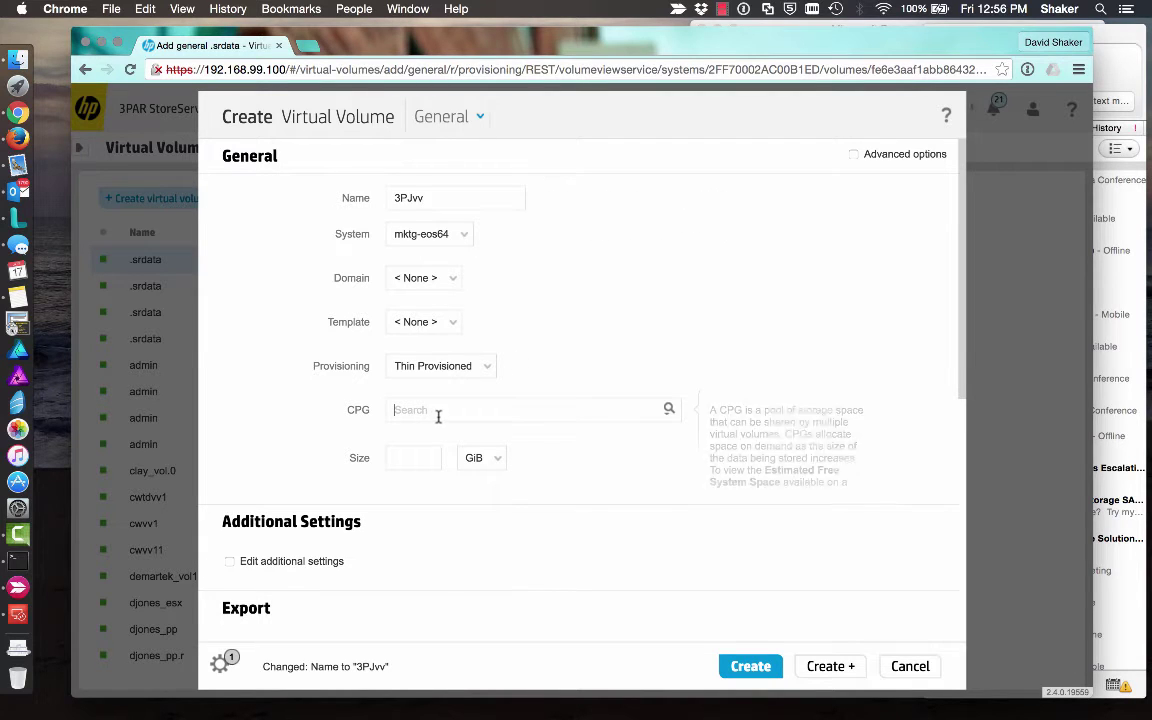
click(668, 412)
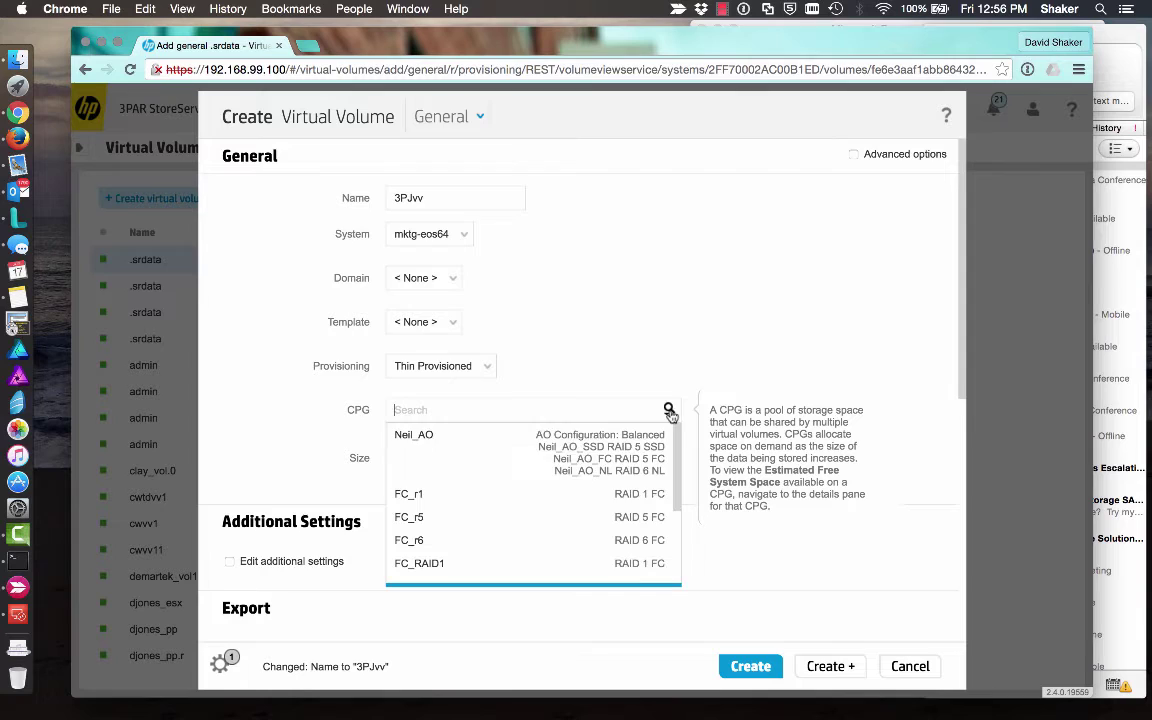
scroll(540, 504, down, 5)
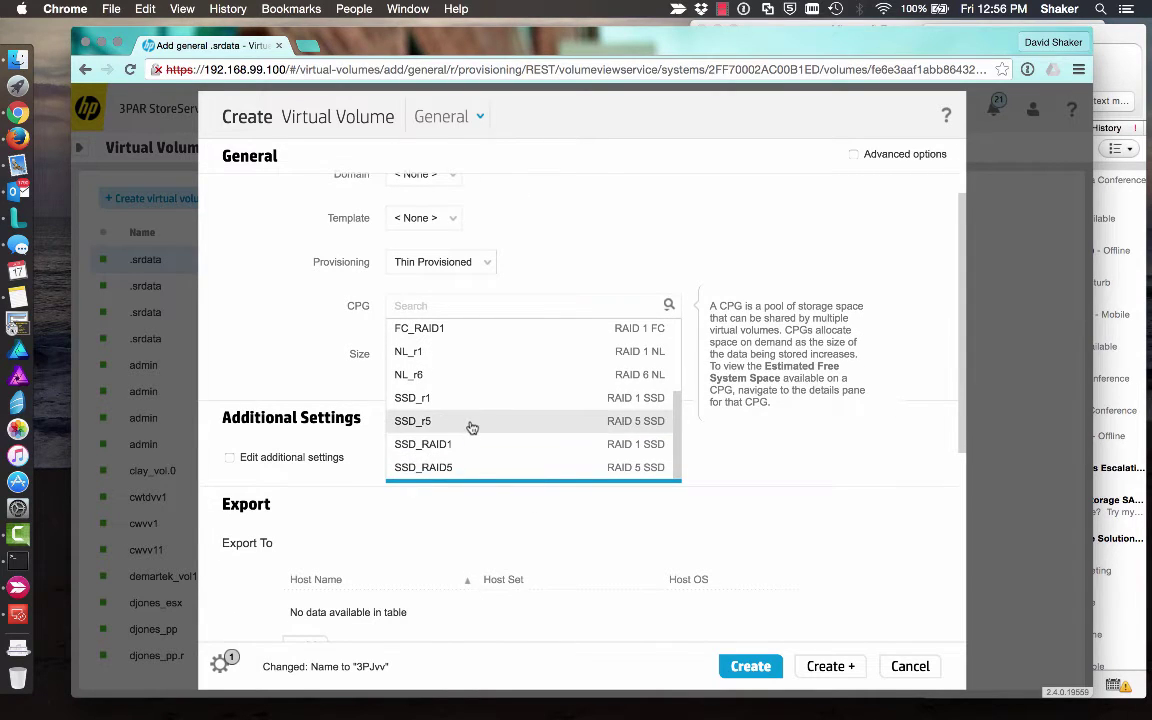
click(470, 424)
click(414, 360)
text(100)
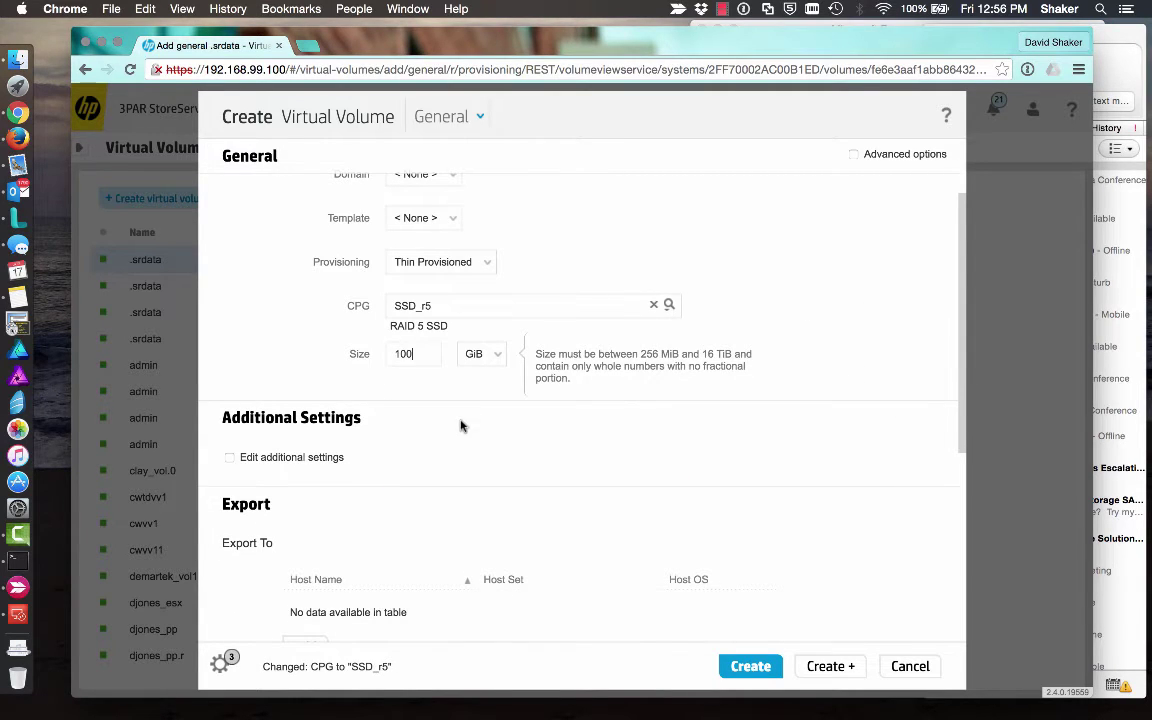
- In the additional settings, set the number of volumes to 3
scroll(460, 425, down, 2)
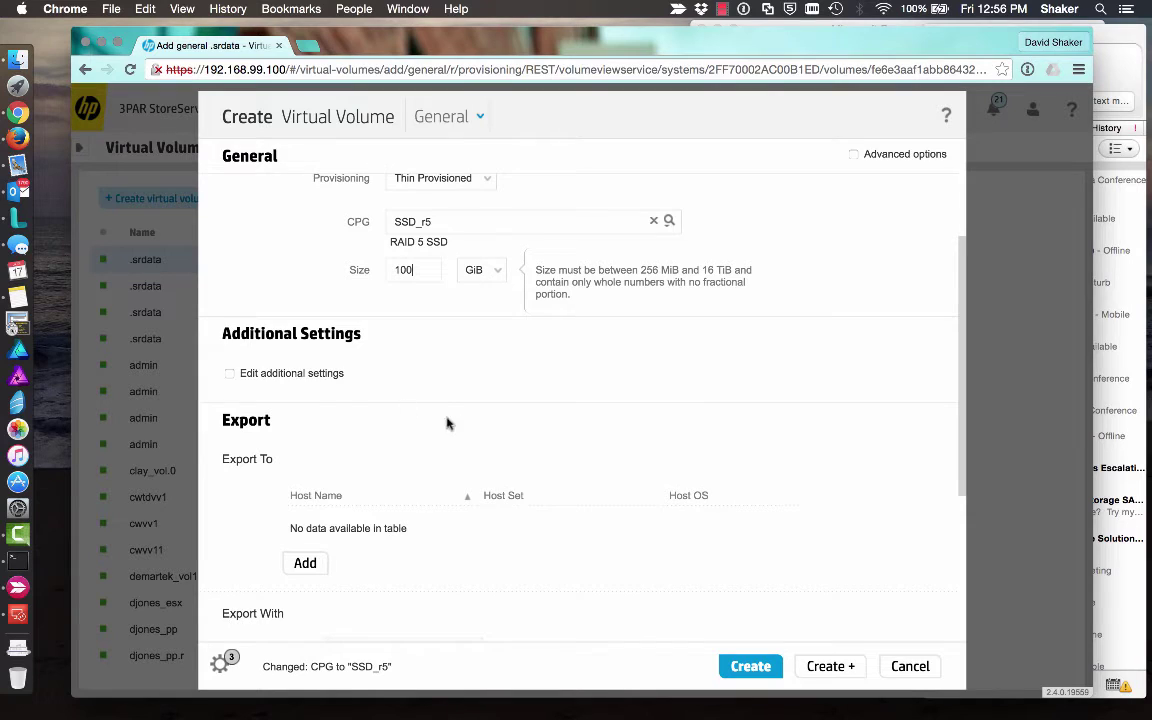
click(229, 374)
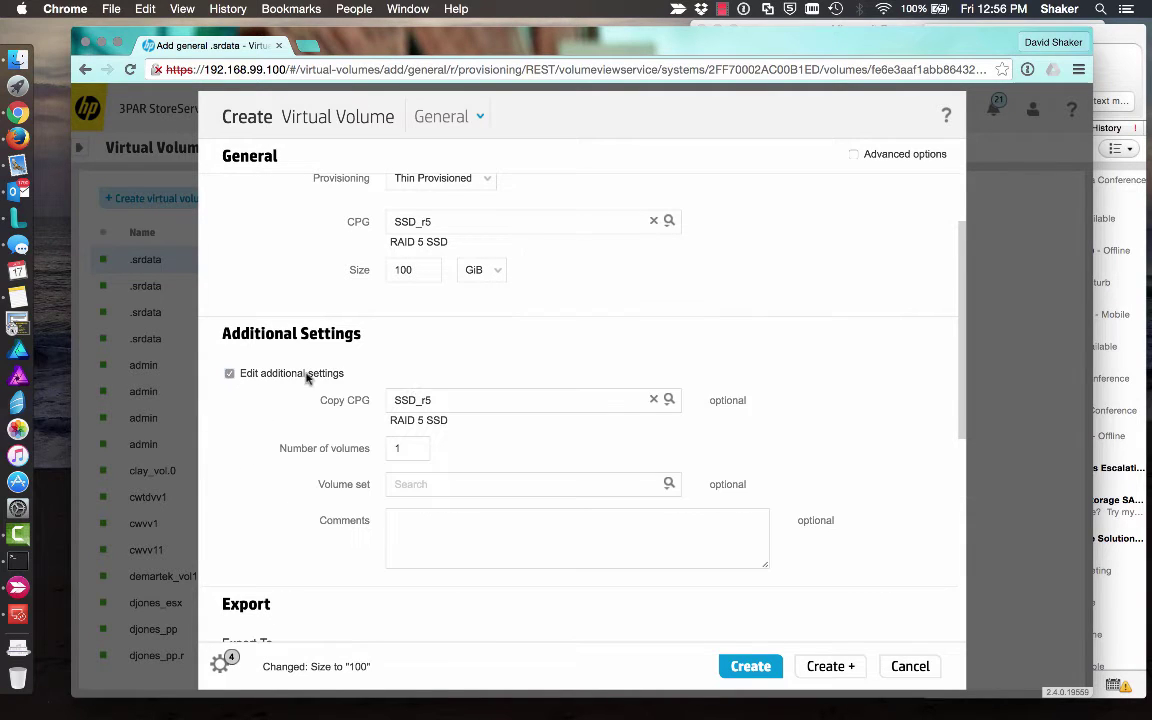
double_click(422, 440)
text(3)
scroll(792, 447, down, 3)
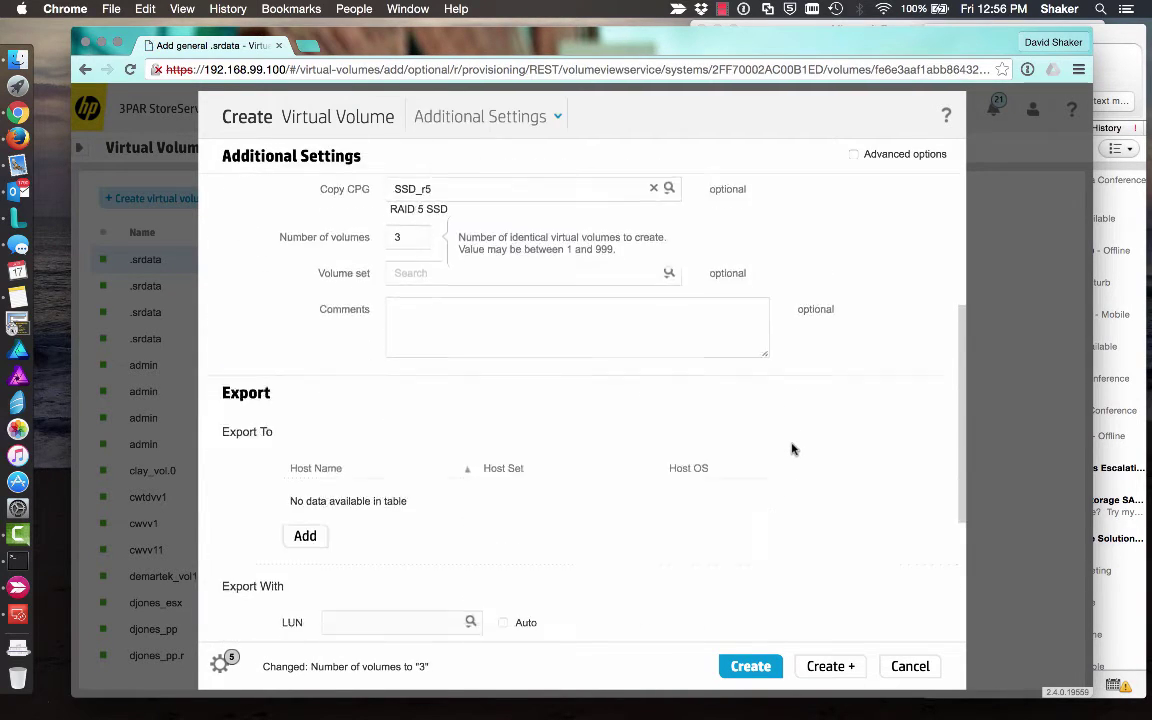
scroll(792, 449, down, 3)
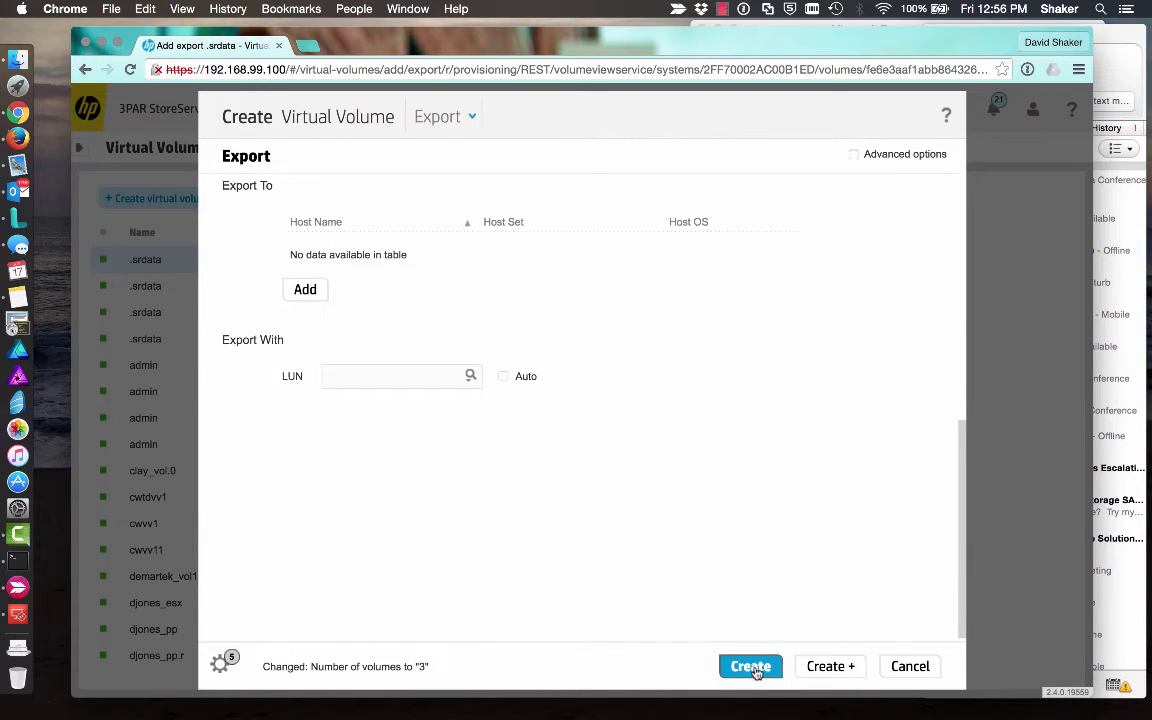
- Export the volumes to host DL380G7_03 and create them
click(303, 289)
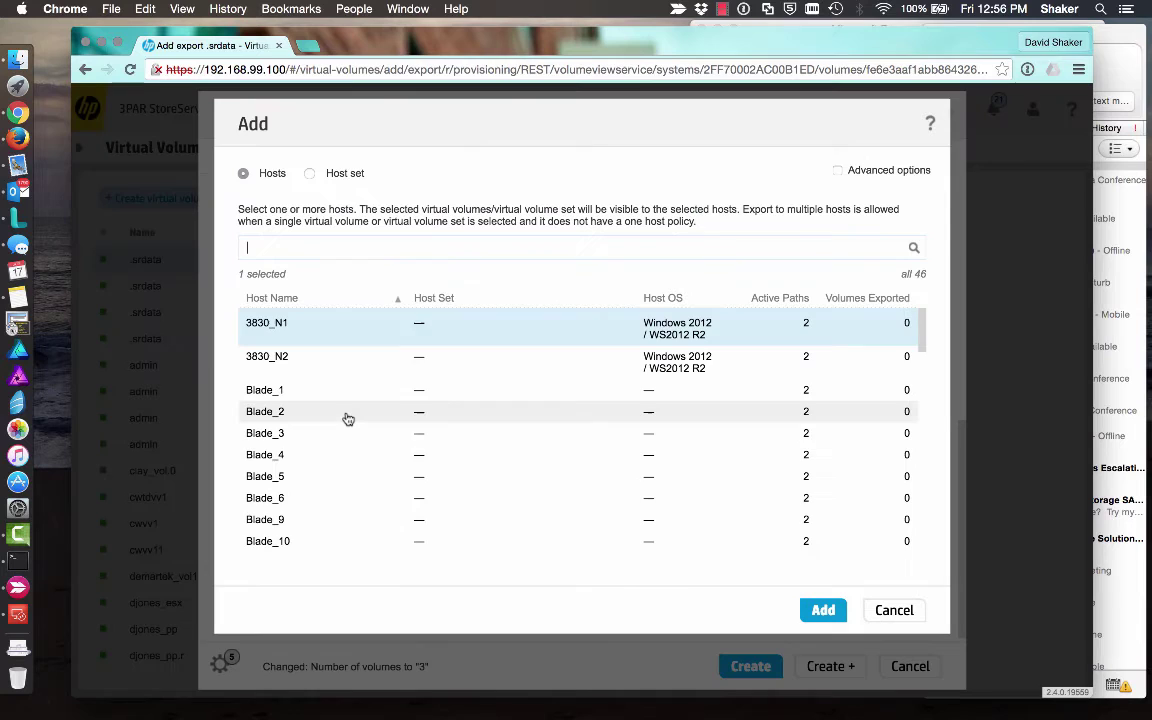
scroll(348, 419, down, 10)
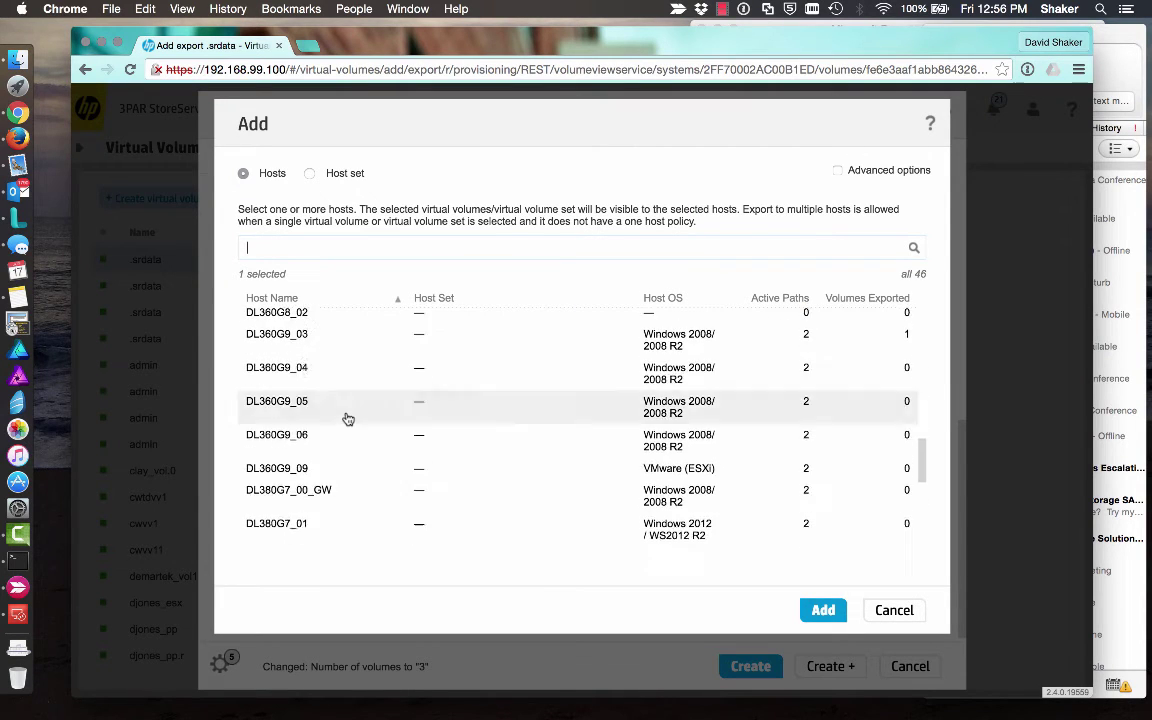
scroll(348, 419, up, 2)
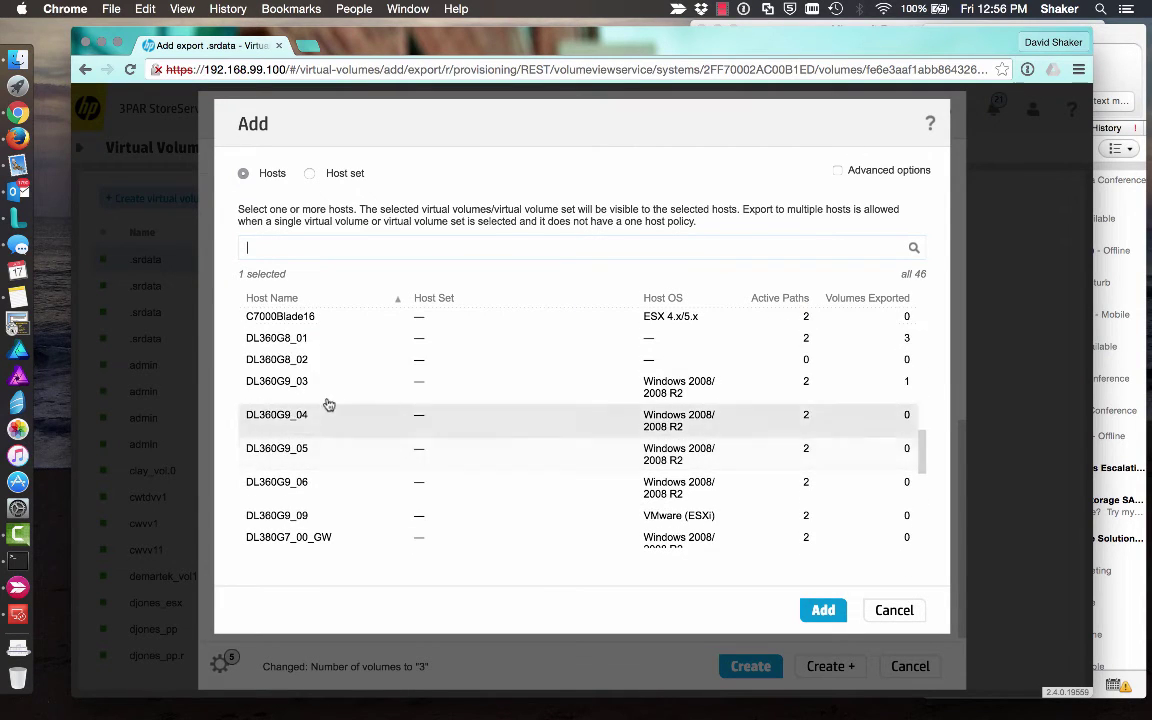
scroll(324, 469, down, 3)
click(324, 470)
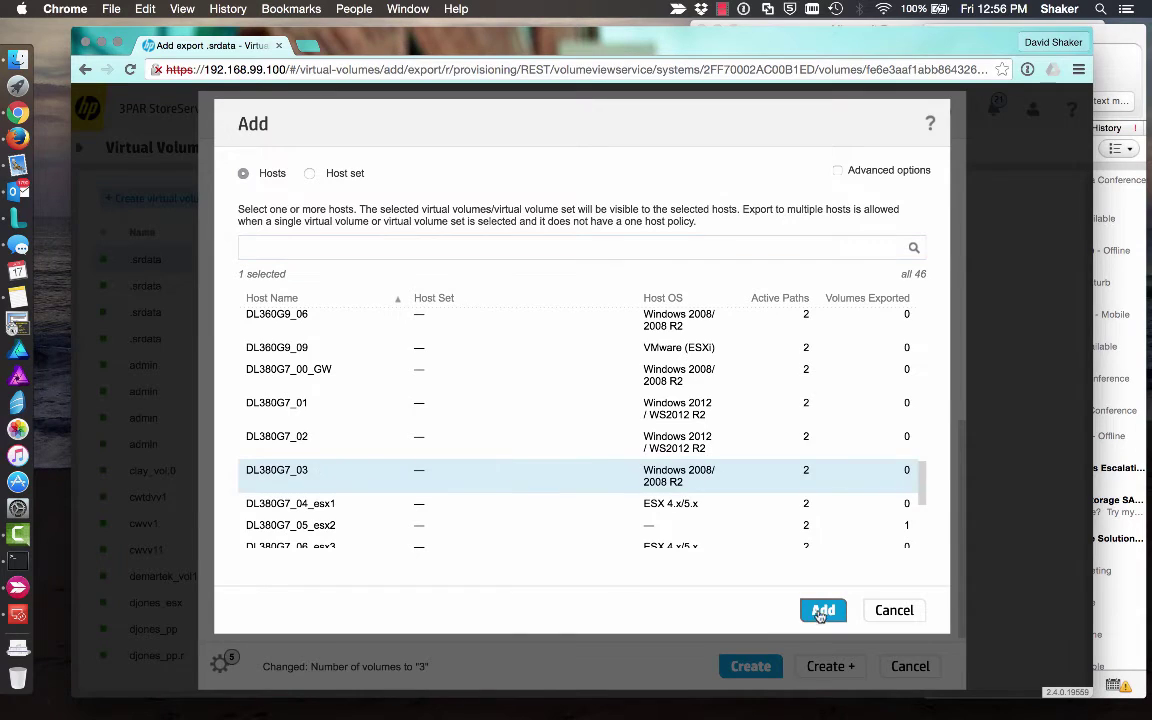
click(822, 611)
click(760, 666)
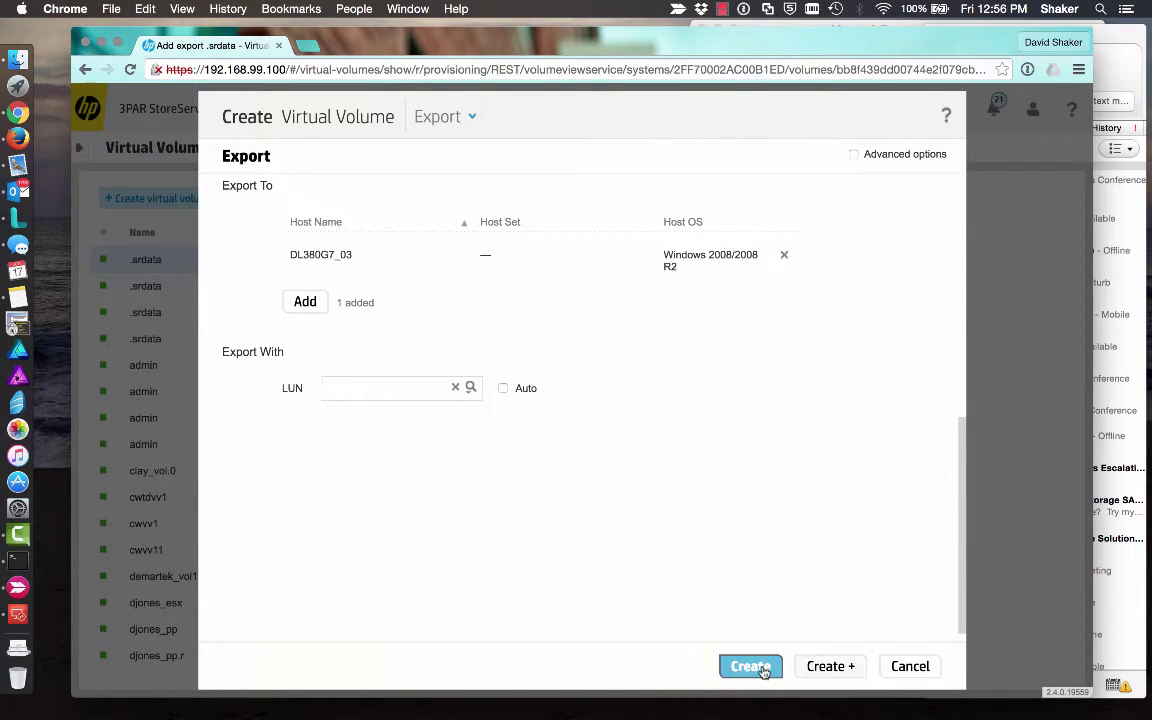
click(231, 108)
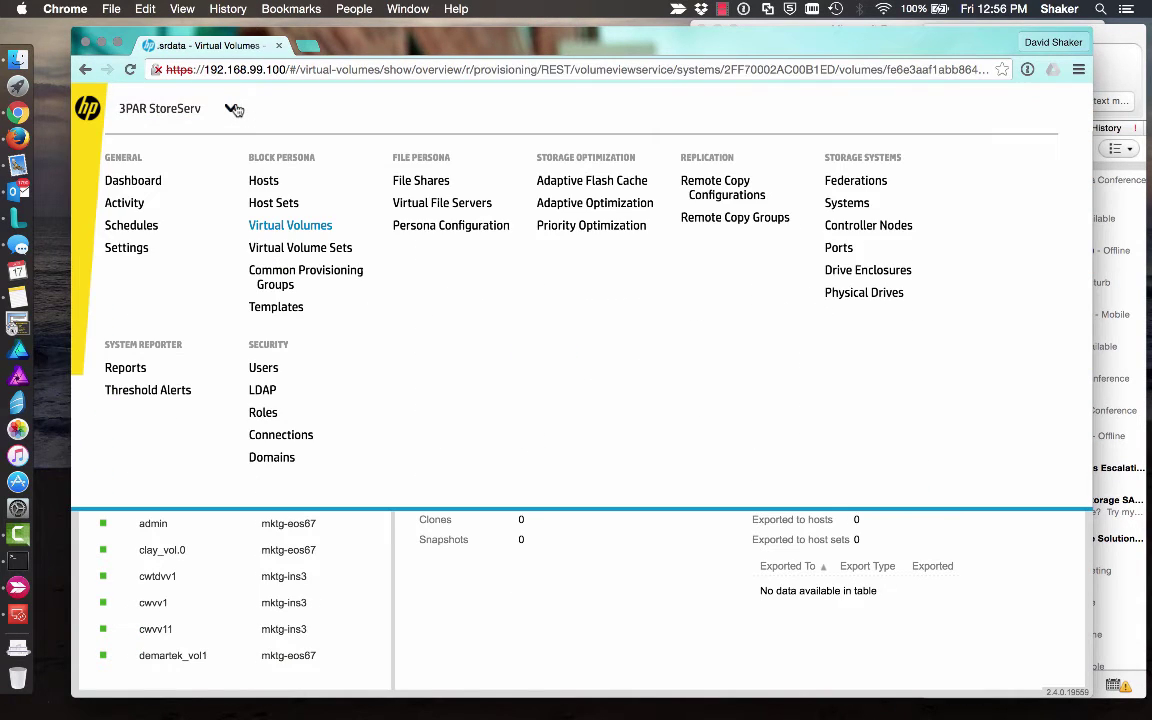
click(746, 220)
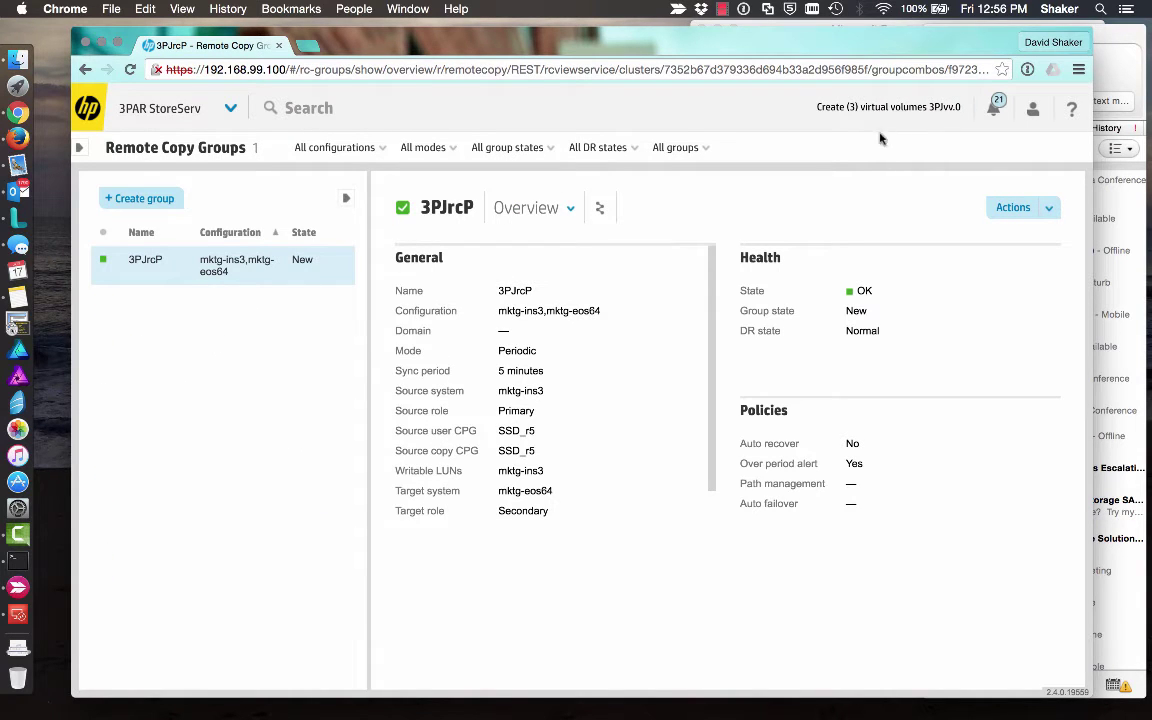
click(1045, 208)
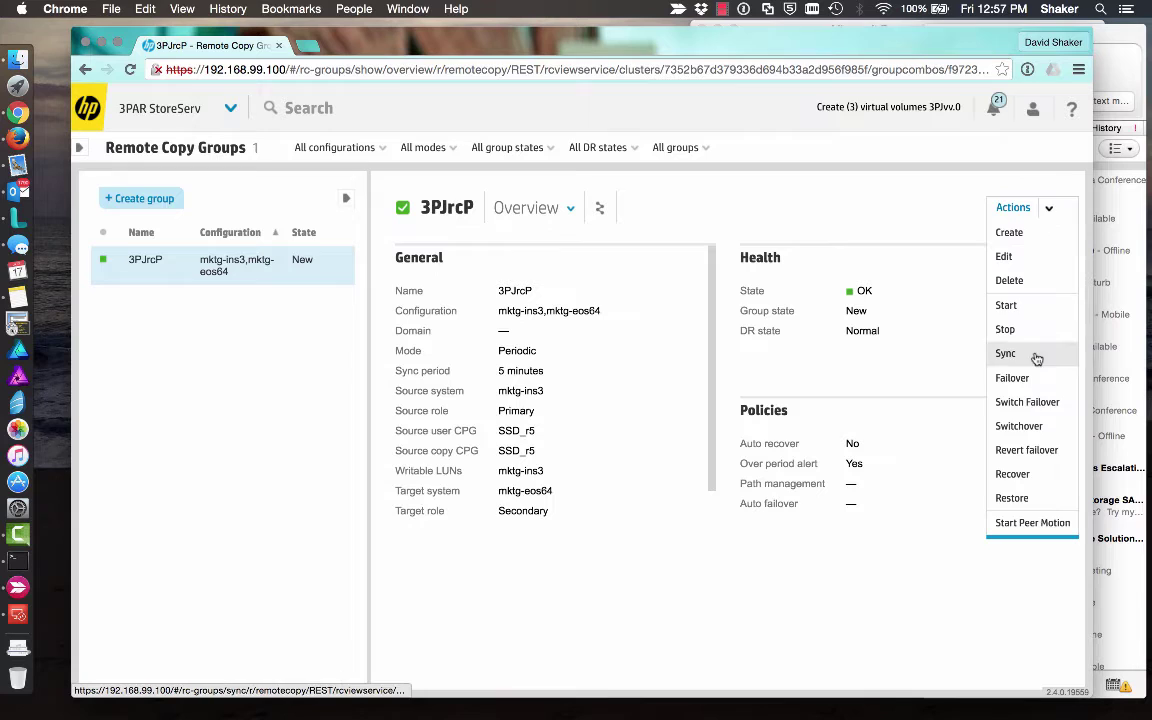
click(1012, 257)
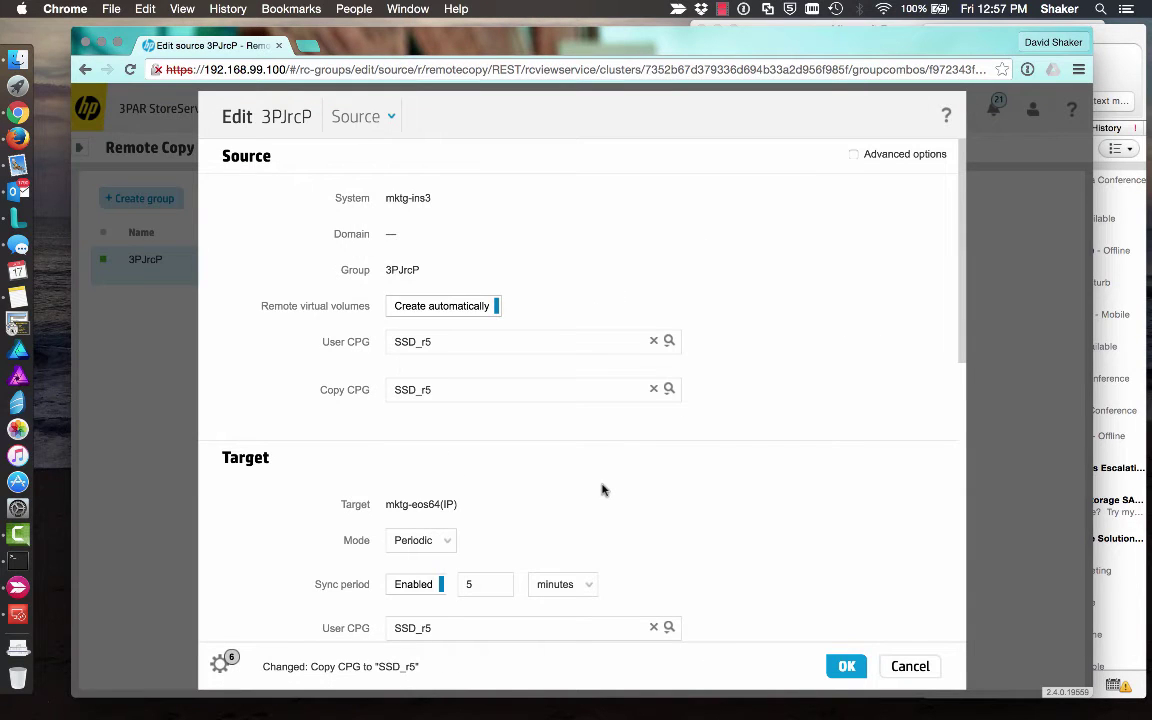
scroll(604, 488, down, 10)
click(320, 312)
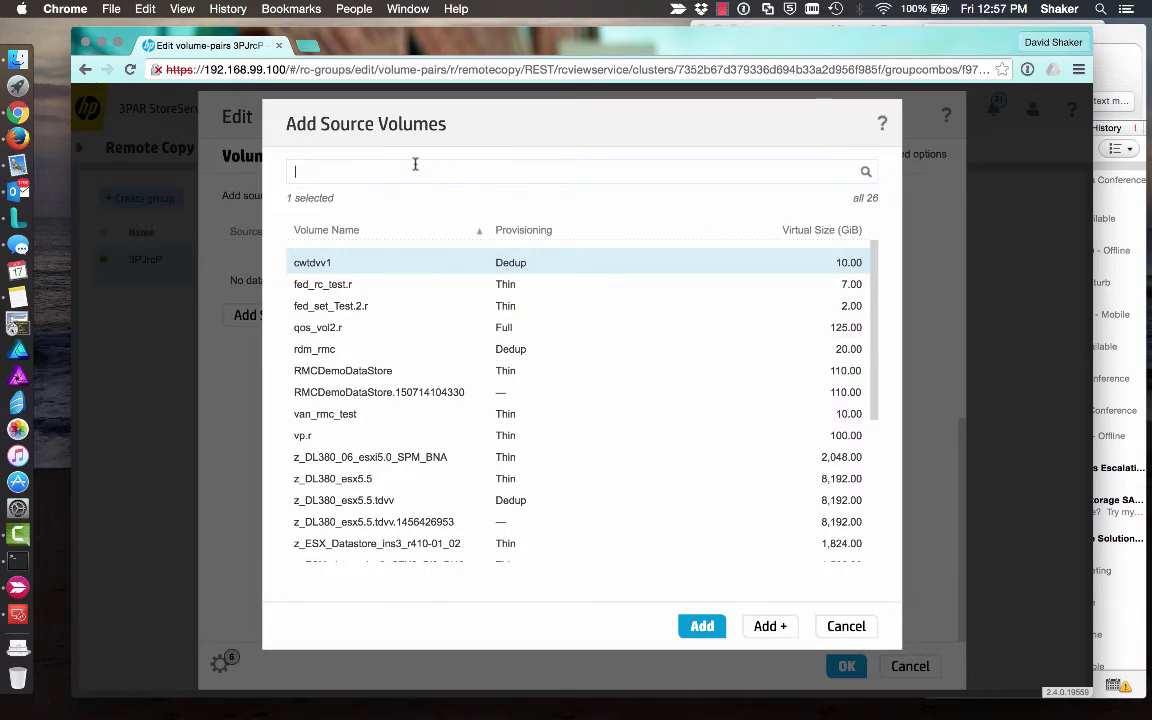
text(3PJ)
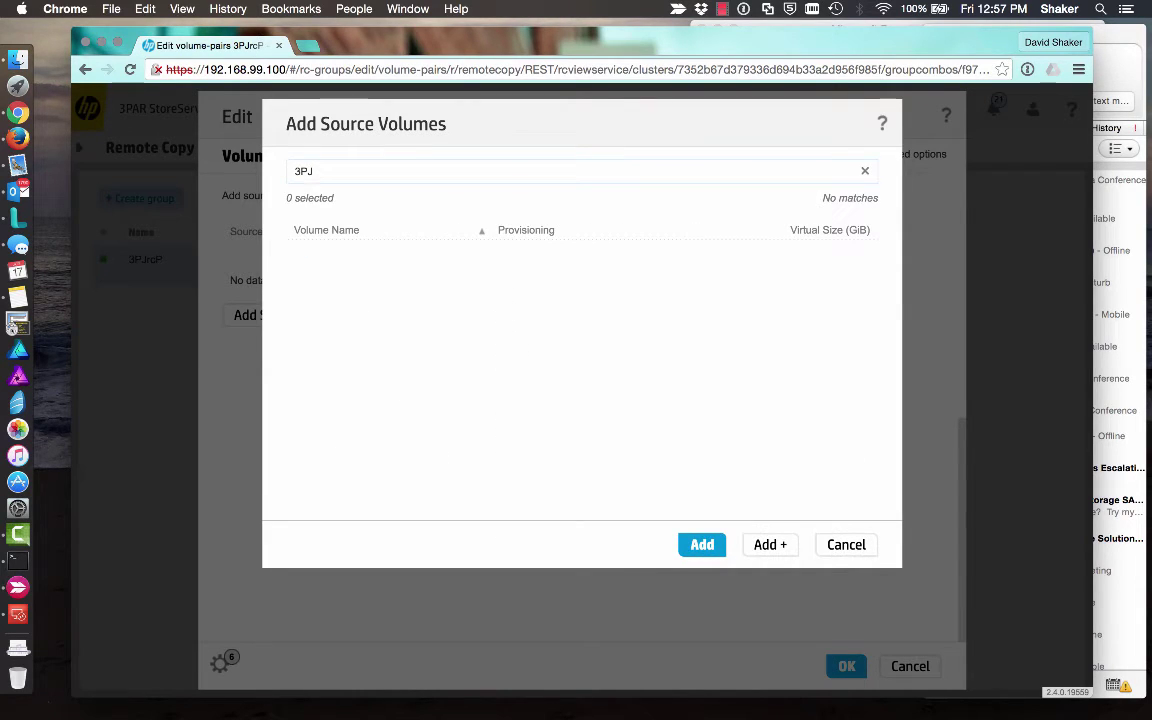
click(848, 545)
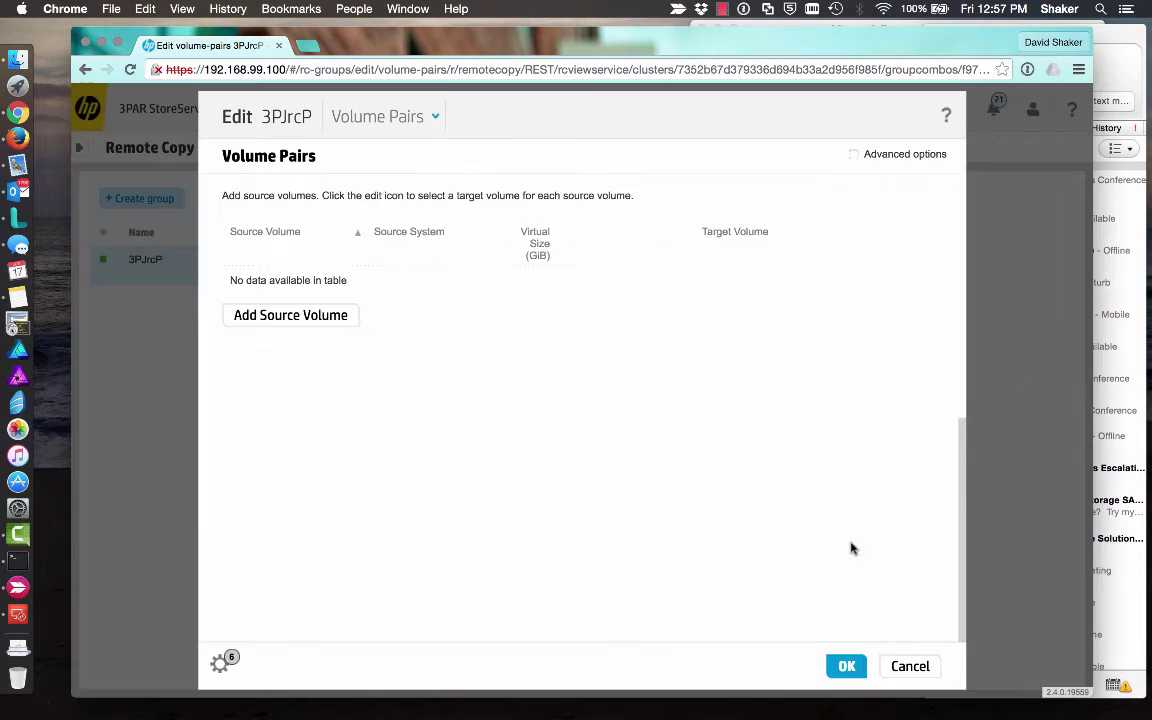
click(895, 668)
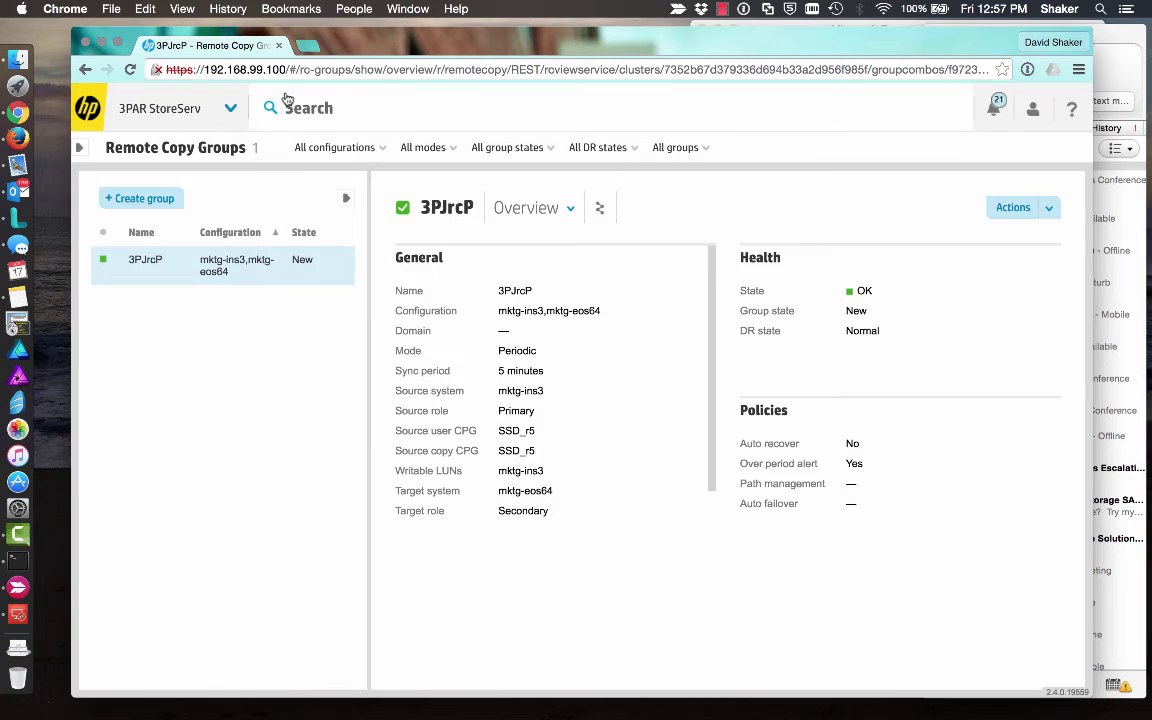
- Select 3PJvv.0 through 3PJvv.2 and delete them, acknowledging the data-loss warning
click(231, 108)
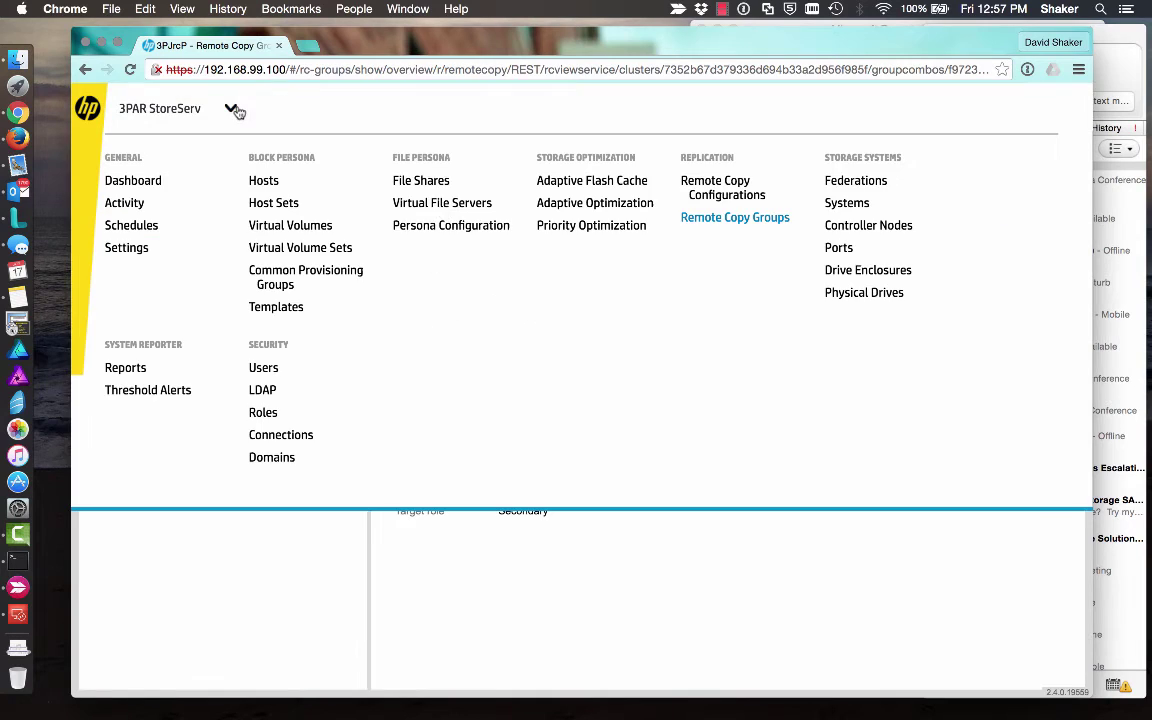
click(287, 226)
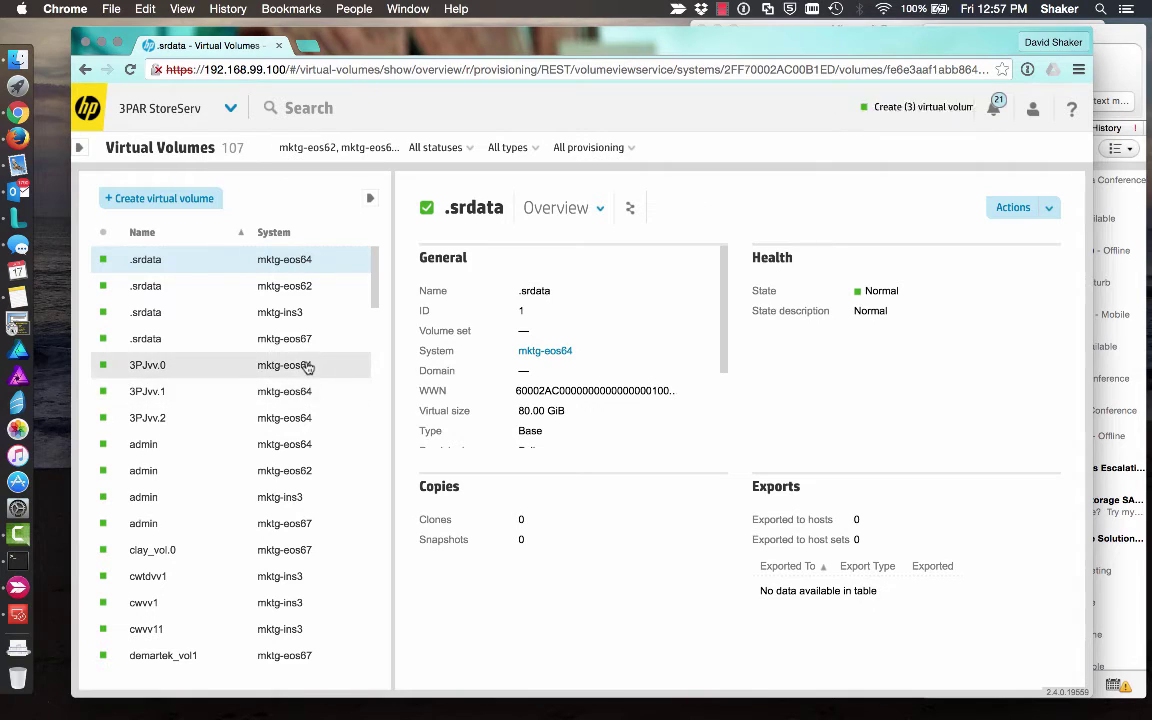
click(303, 365)
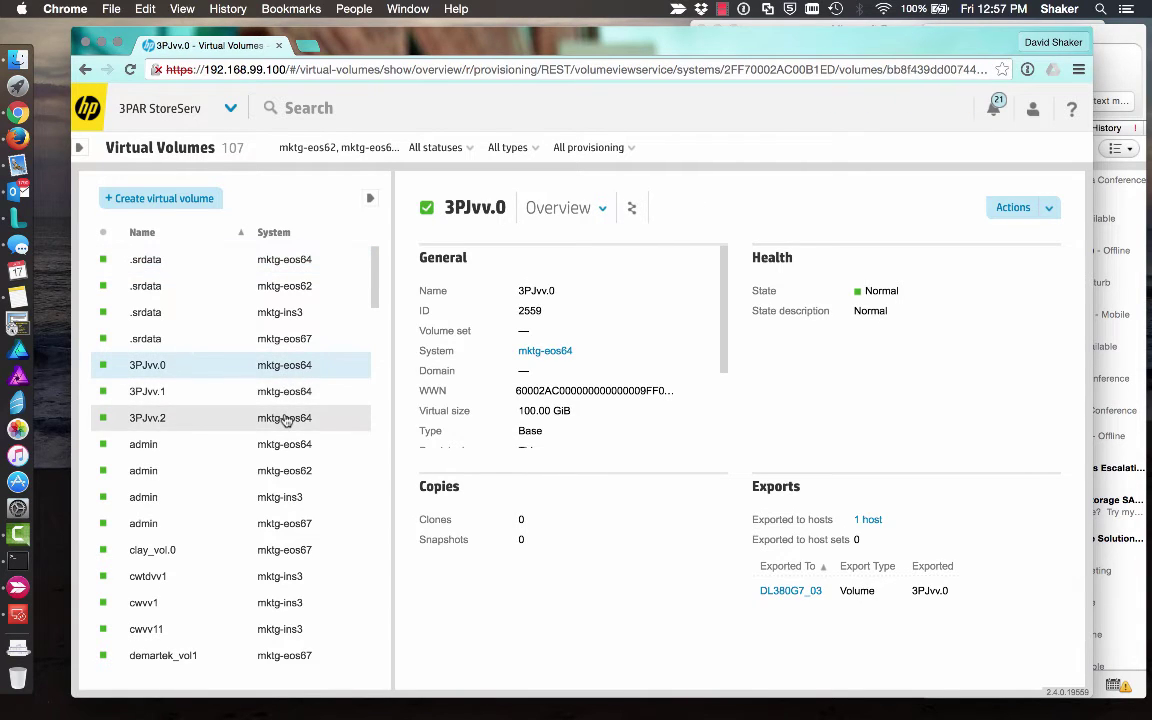
shift+click(285, 418)
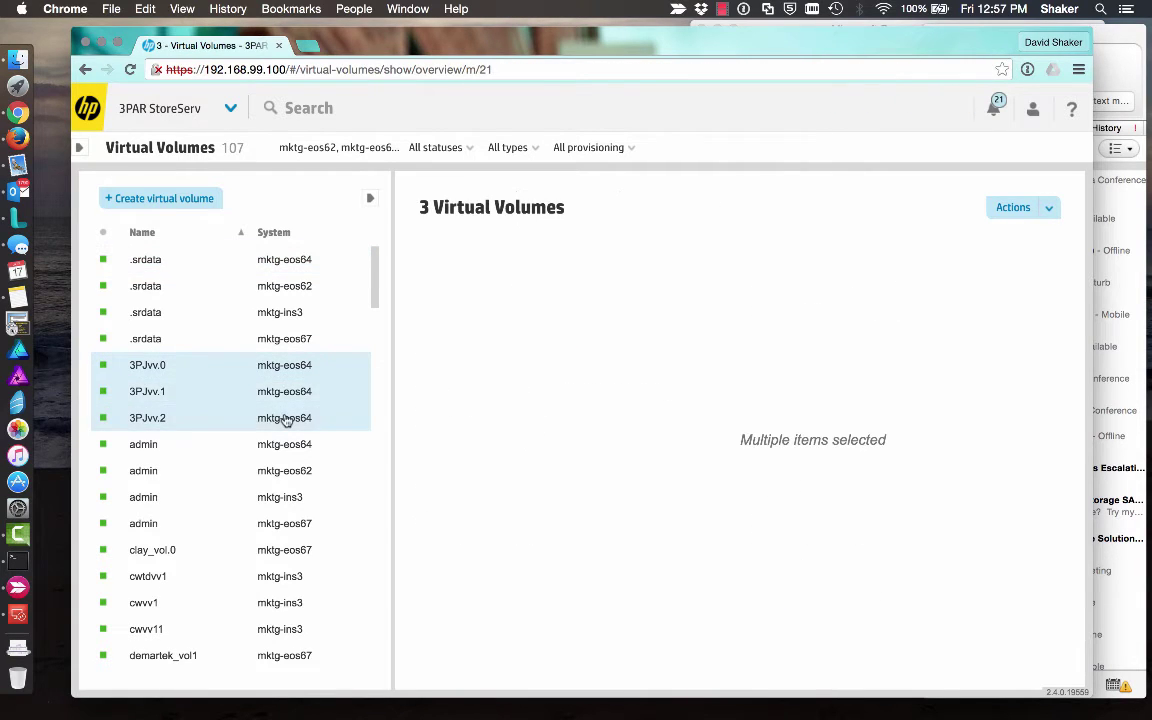
click(1050, 208)
click(997, 352)
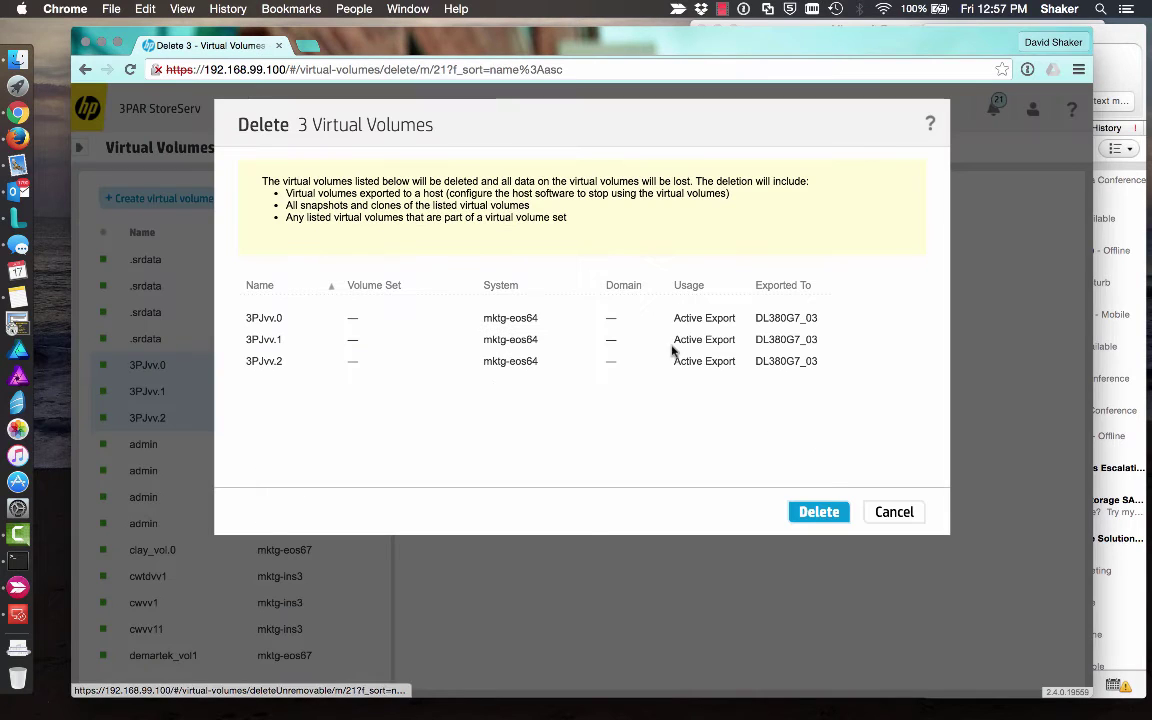
click(818, 512)
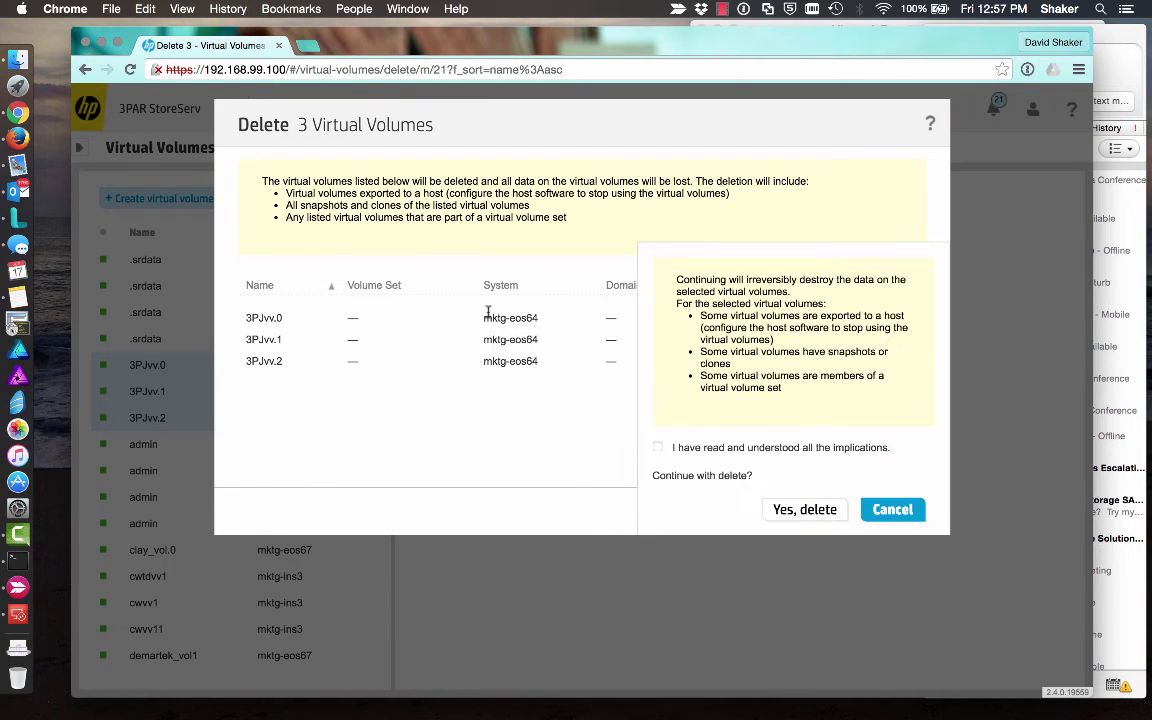
click(658, 447)
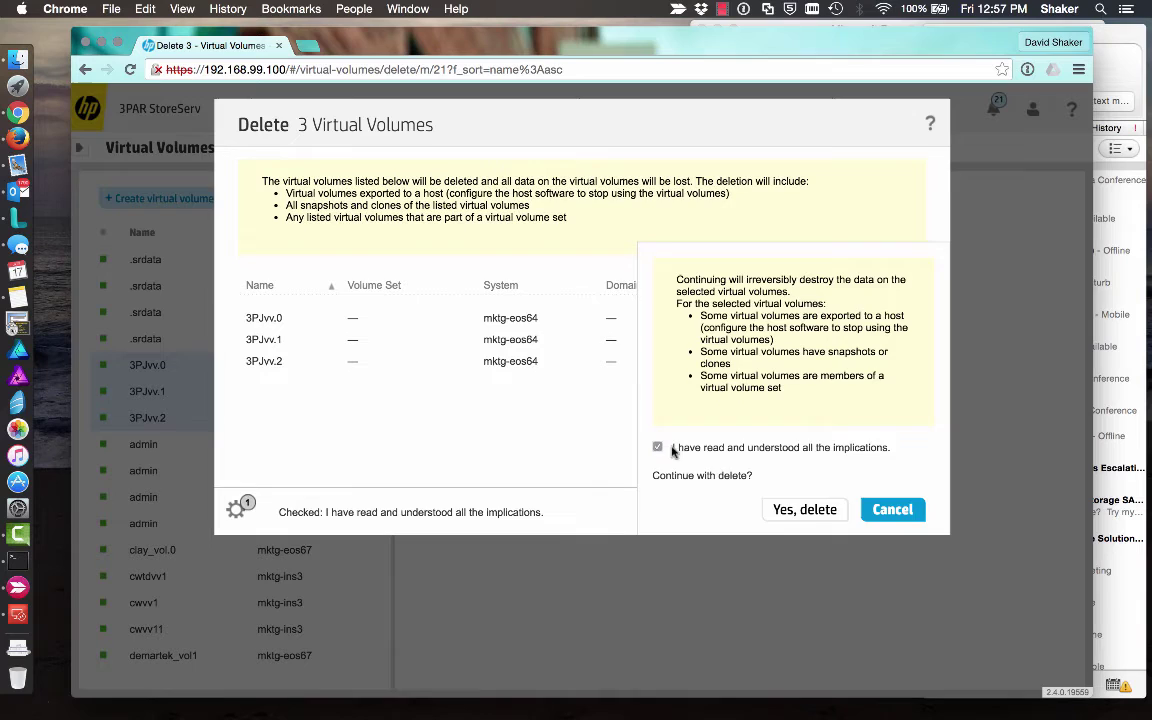
click(783, 512)
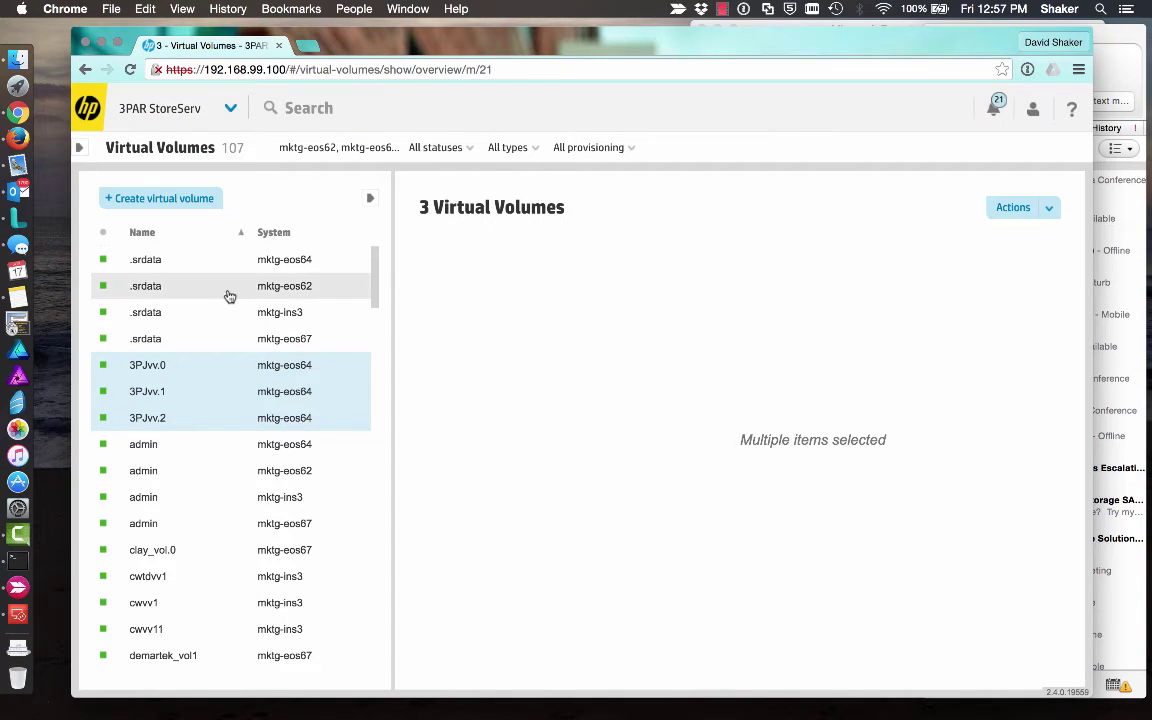
- Define a 3PJvv volume on mktg-ins3 with CPG SSD_r5 and 100 GiB size
click(203, 198)
click(464, 242)
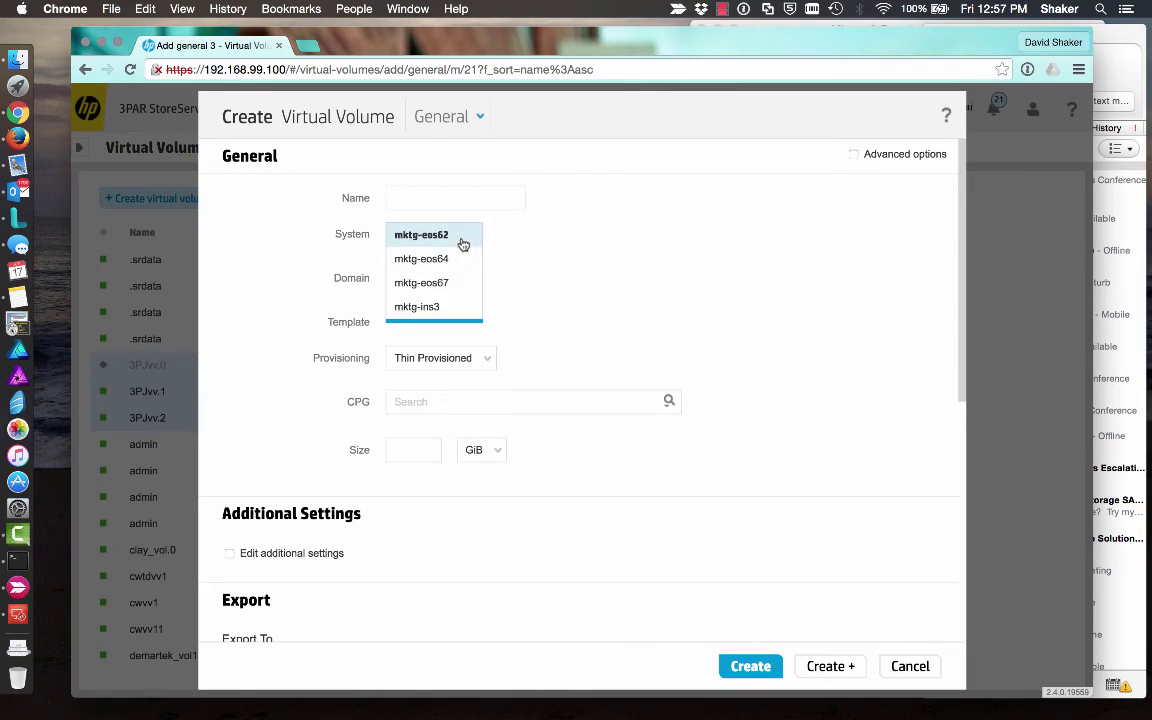
click(446, 302)
text(3PJvv)
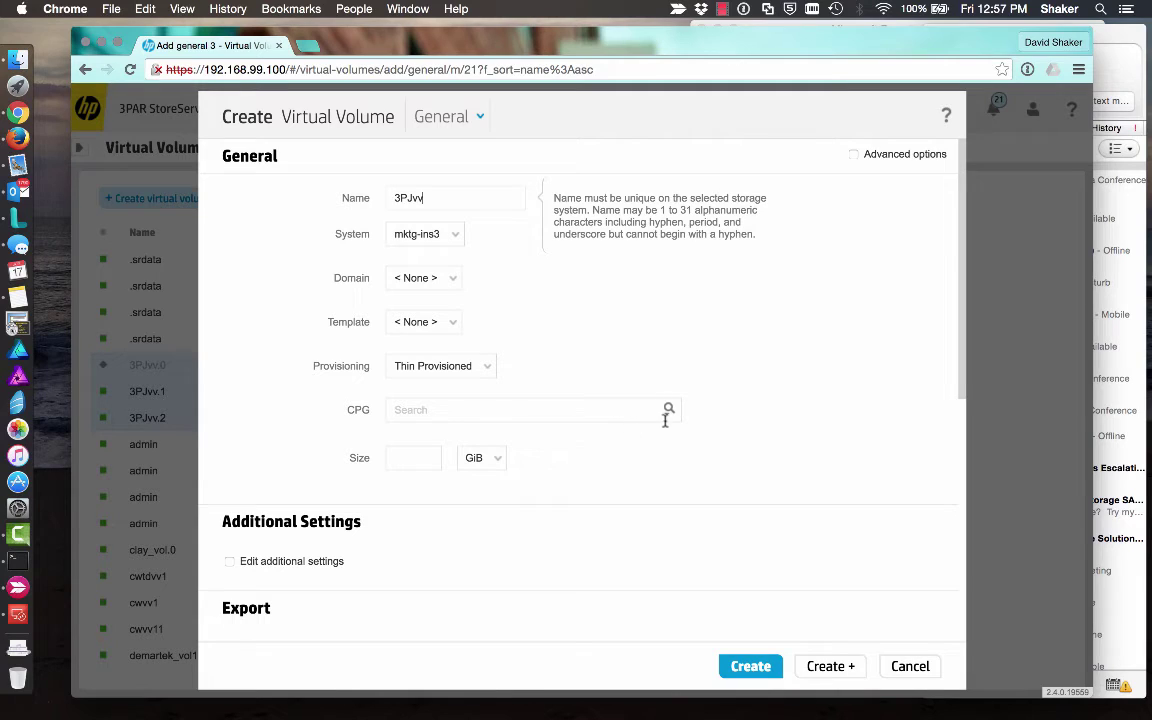
click(668, 410)
scroll(520, 512, down, 5)
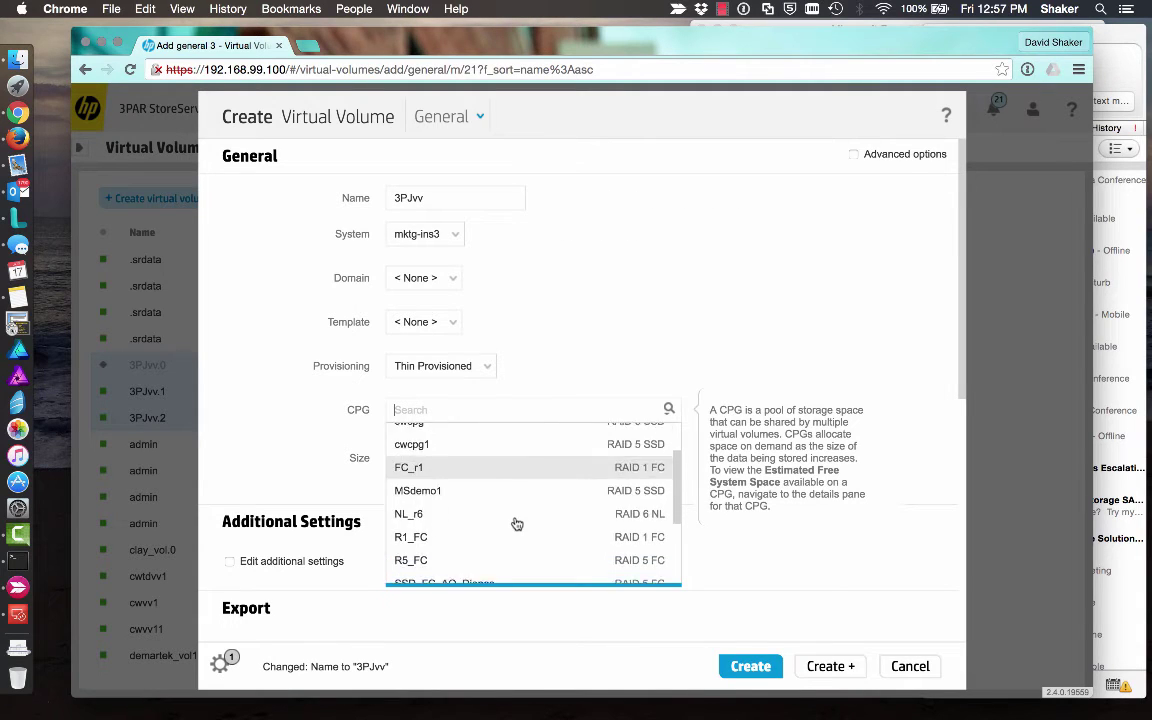
click(506, 543)
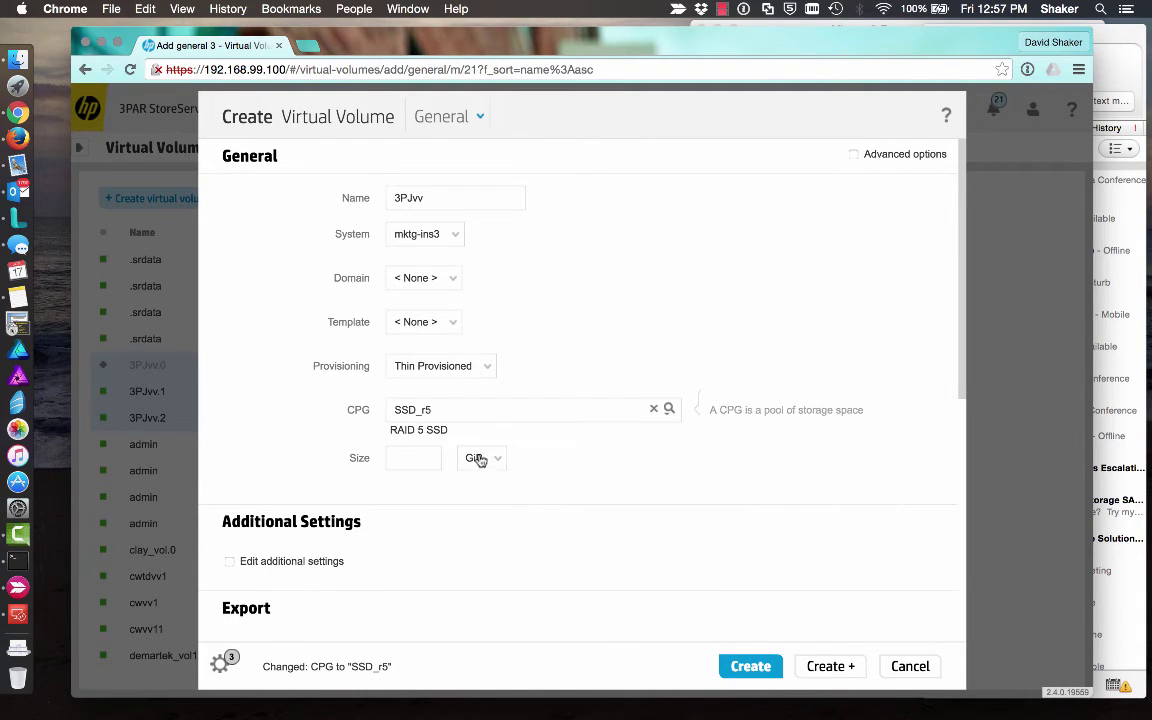
click(425, 460)
text(100)
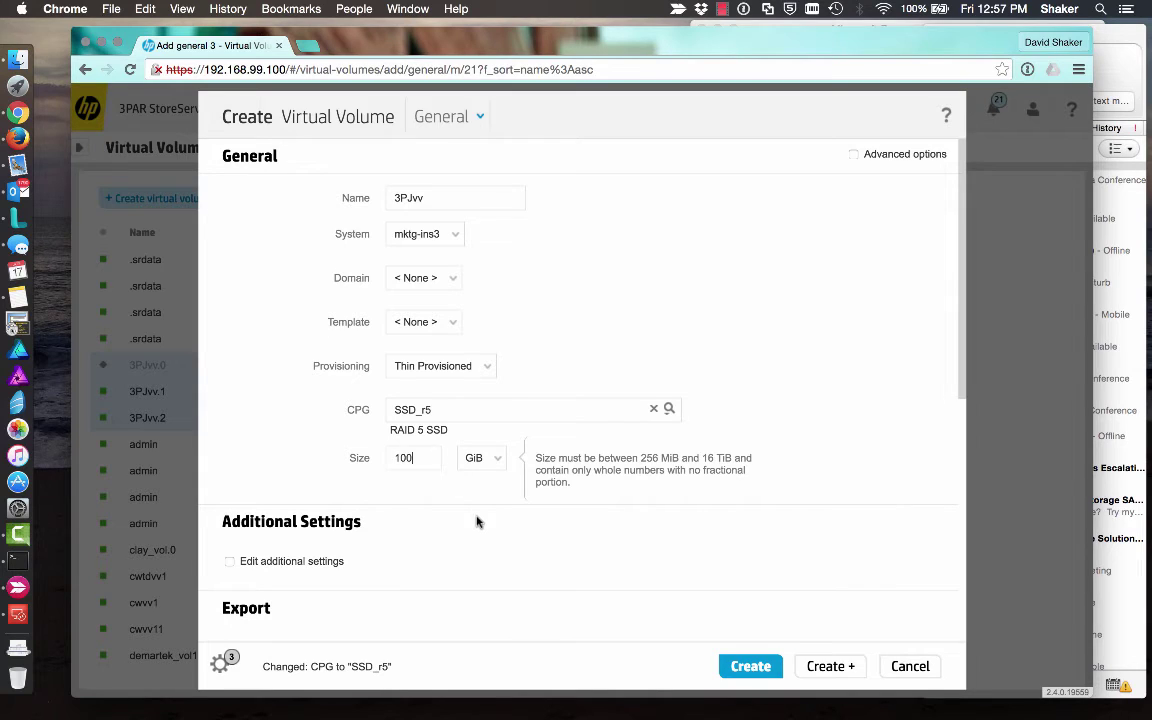
- Set the number of volumes to 3 and create them
scroll(270, 432, down, 3)
click(229, 431)
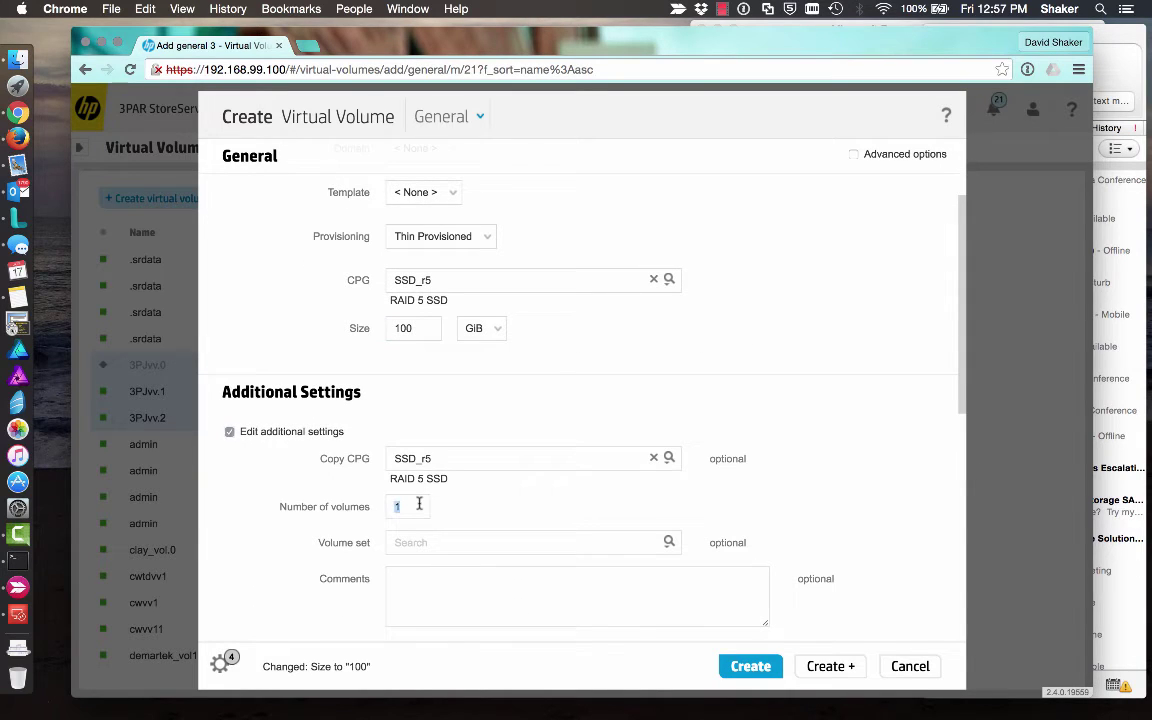
text(3)
click(748, 664)
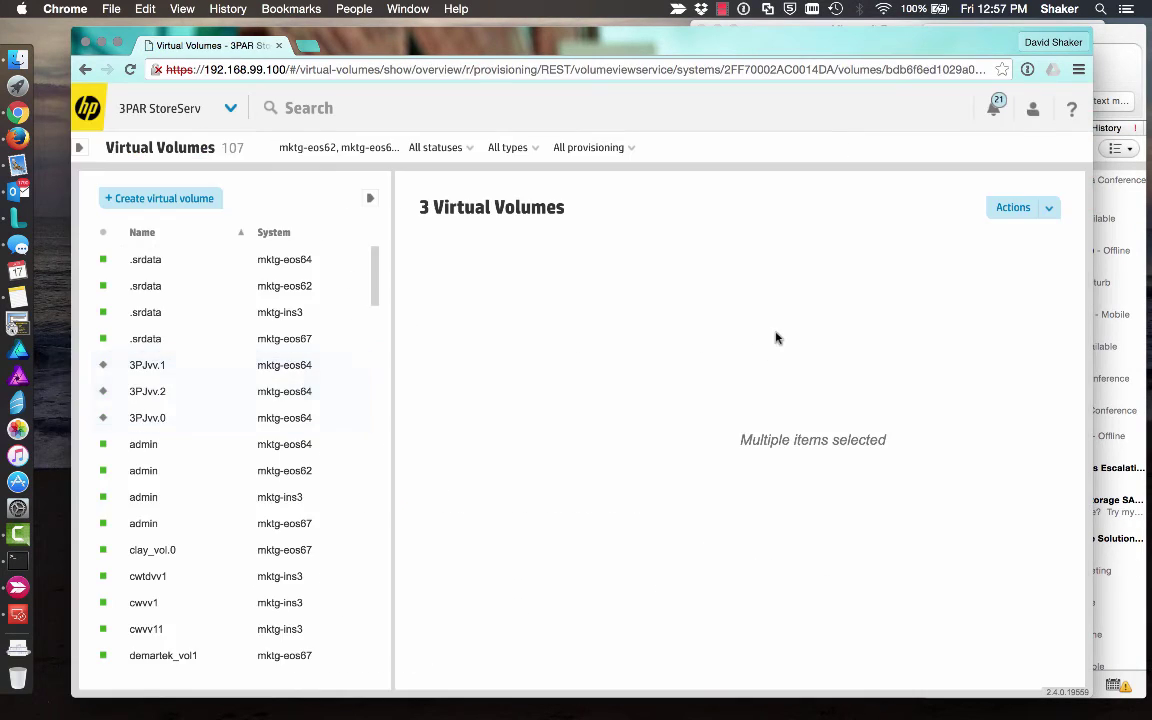
- Open the editor for remote copy group 3PJrcP
click(230, 108)
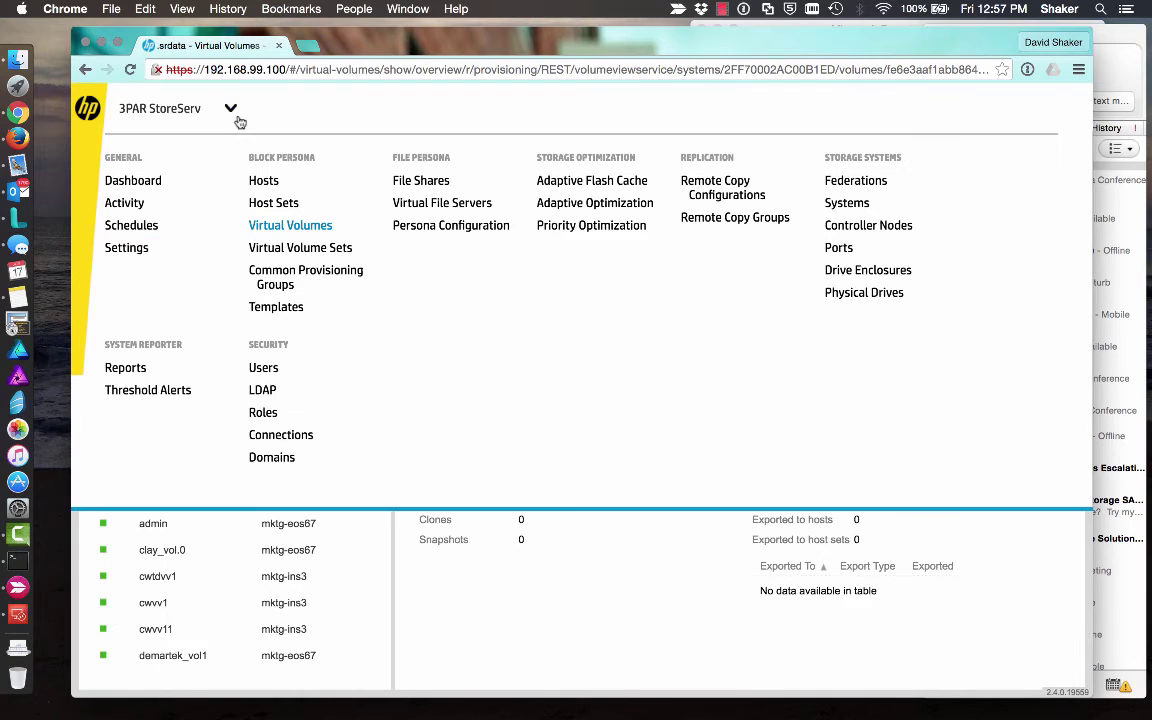
click(689, 224)
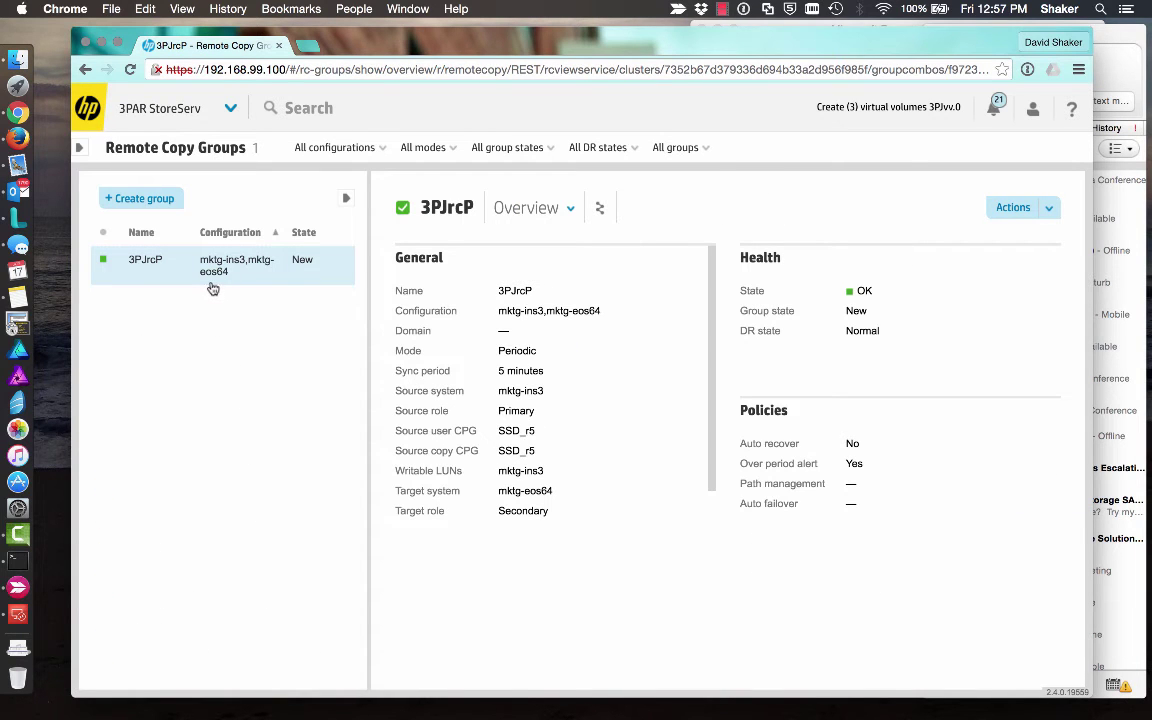
click(1040, 210)
click(1028, 262)
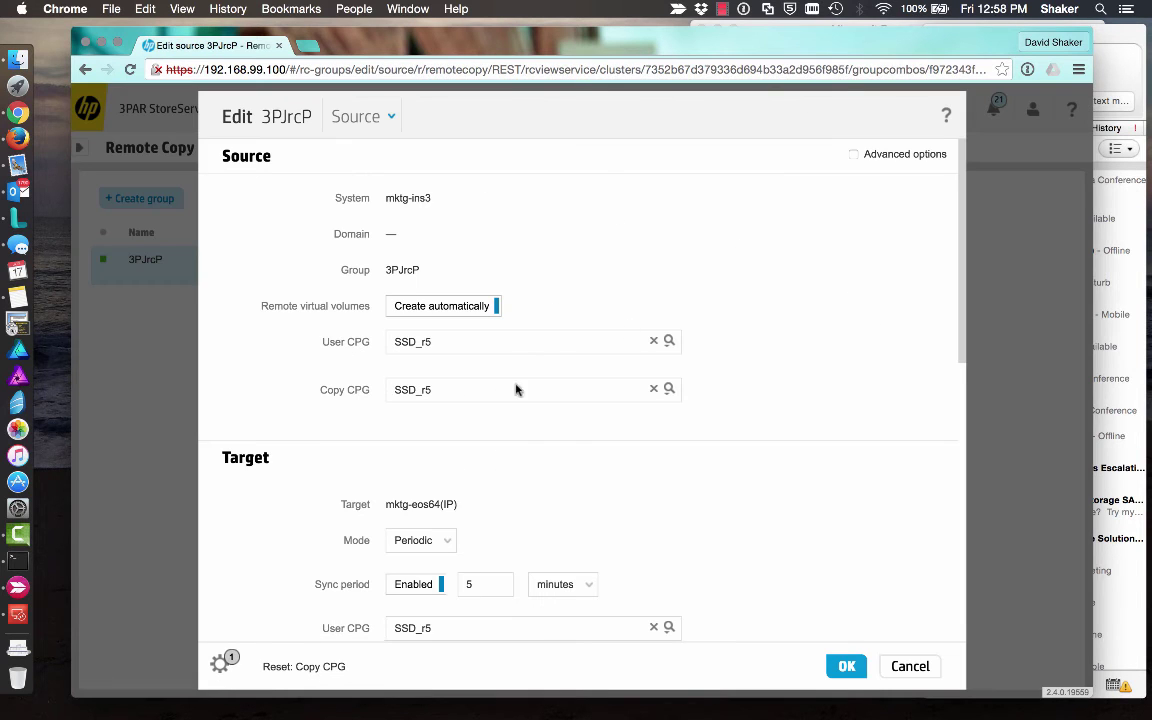
- Add 3PJvv.0–3PJvv.2 as source volumes with auto-created targets and save
scroll(645, 527, down, 10)
click(337, 318)
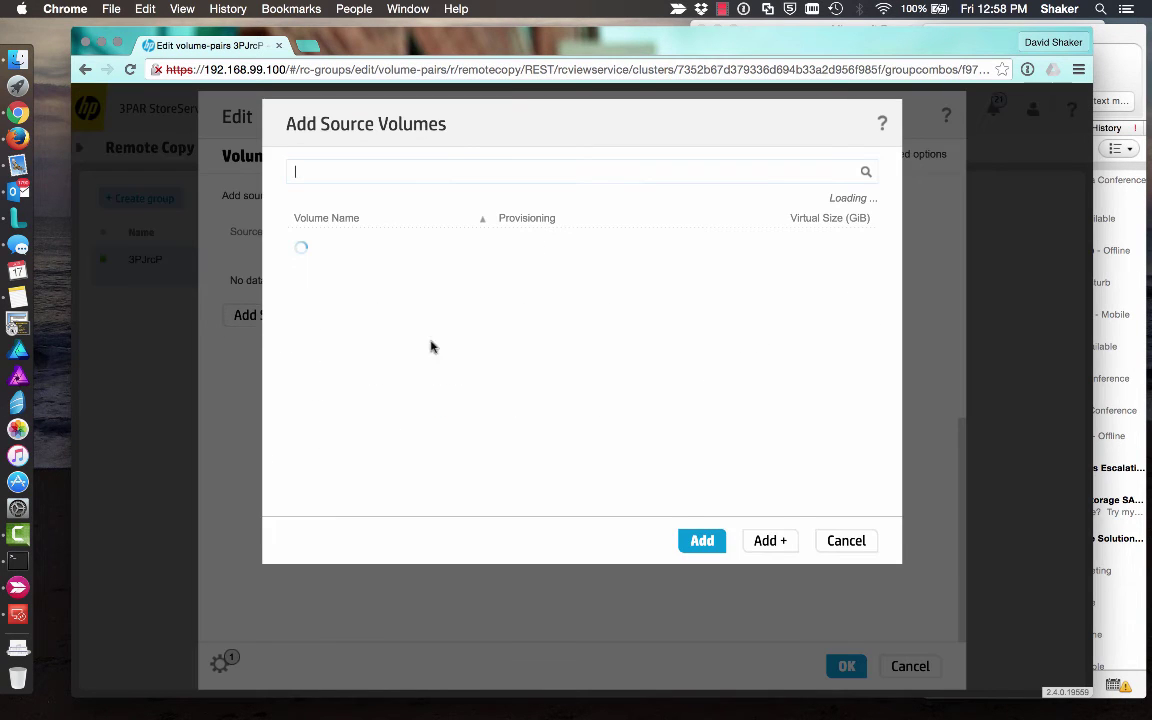
text(3PJ)
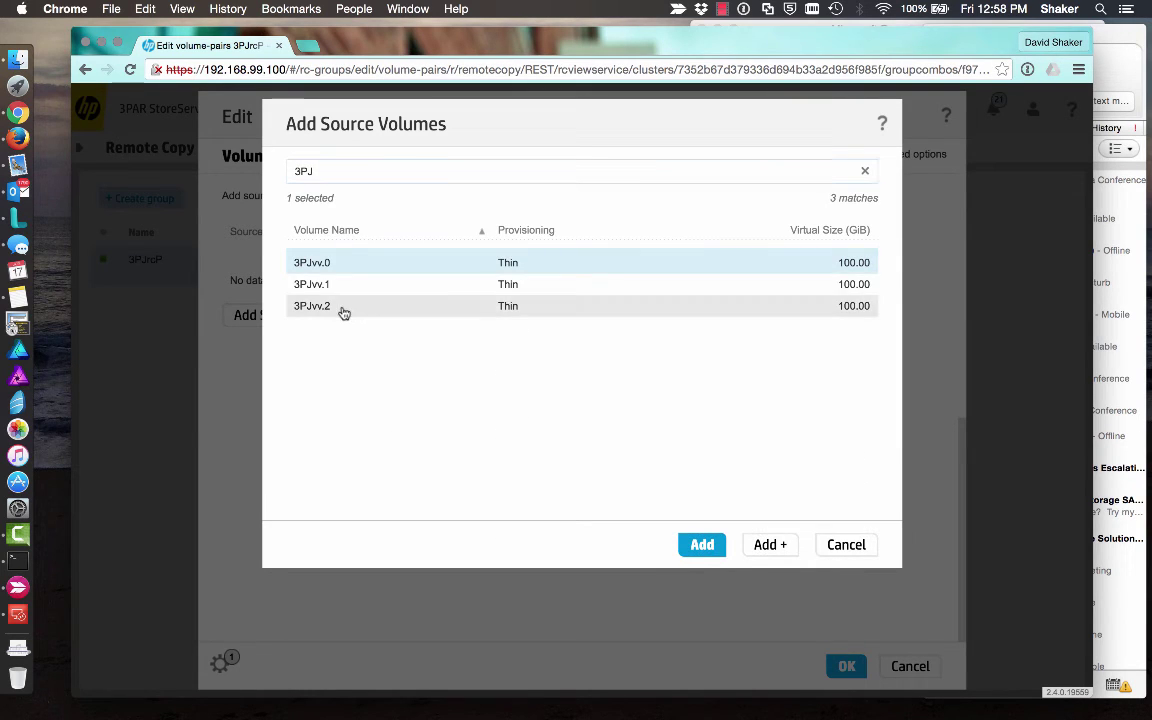
shift+click(343, 309)
click(702, 544)
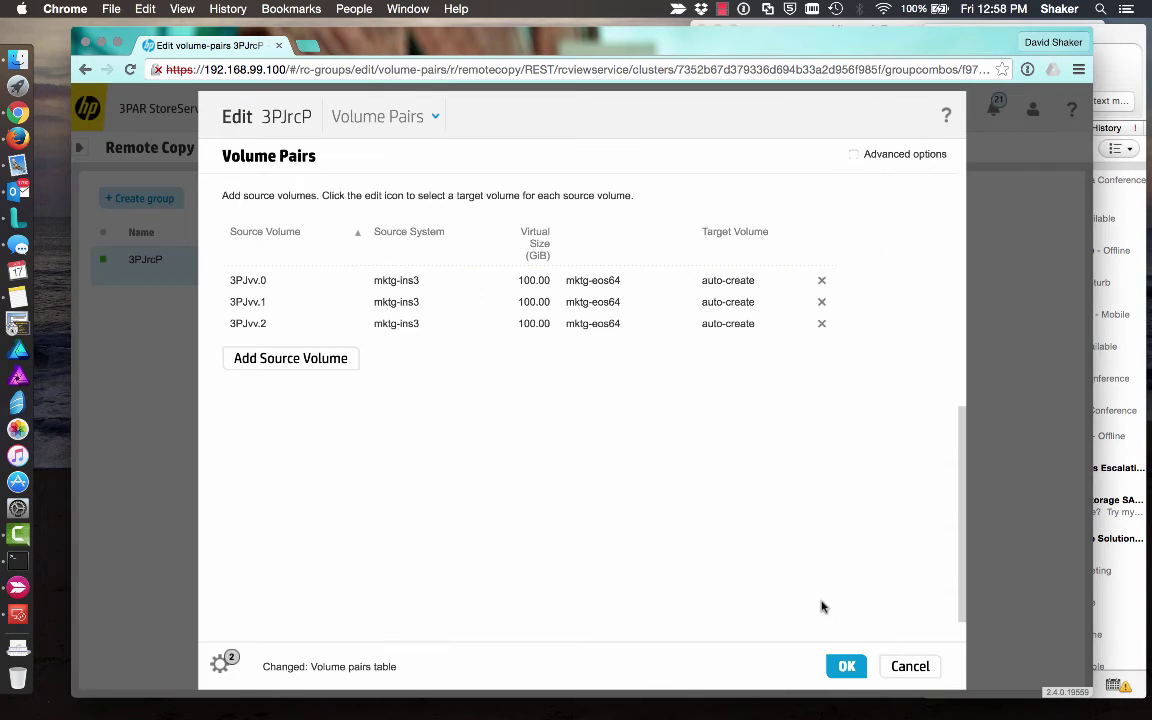
click(846, 666)
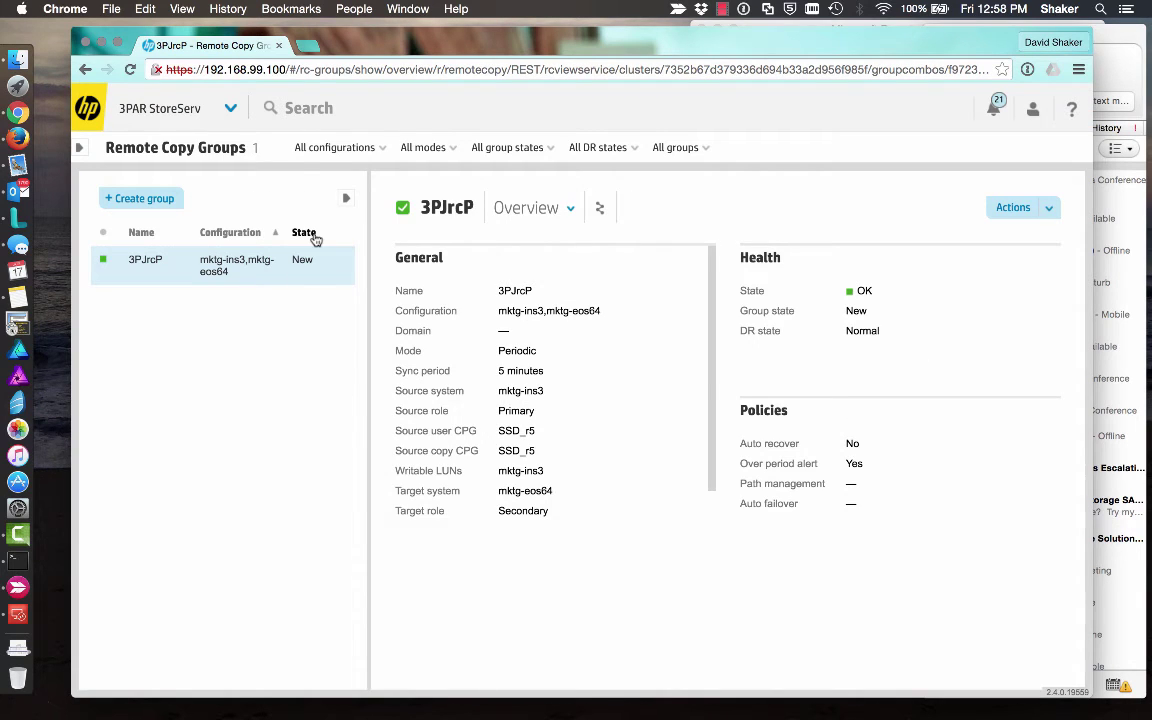
- View 3PJrcP's Source Volumes, then Target Volumes, then Source Volumes again
click(540, 209)
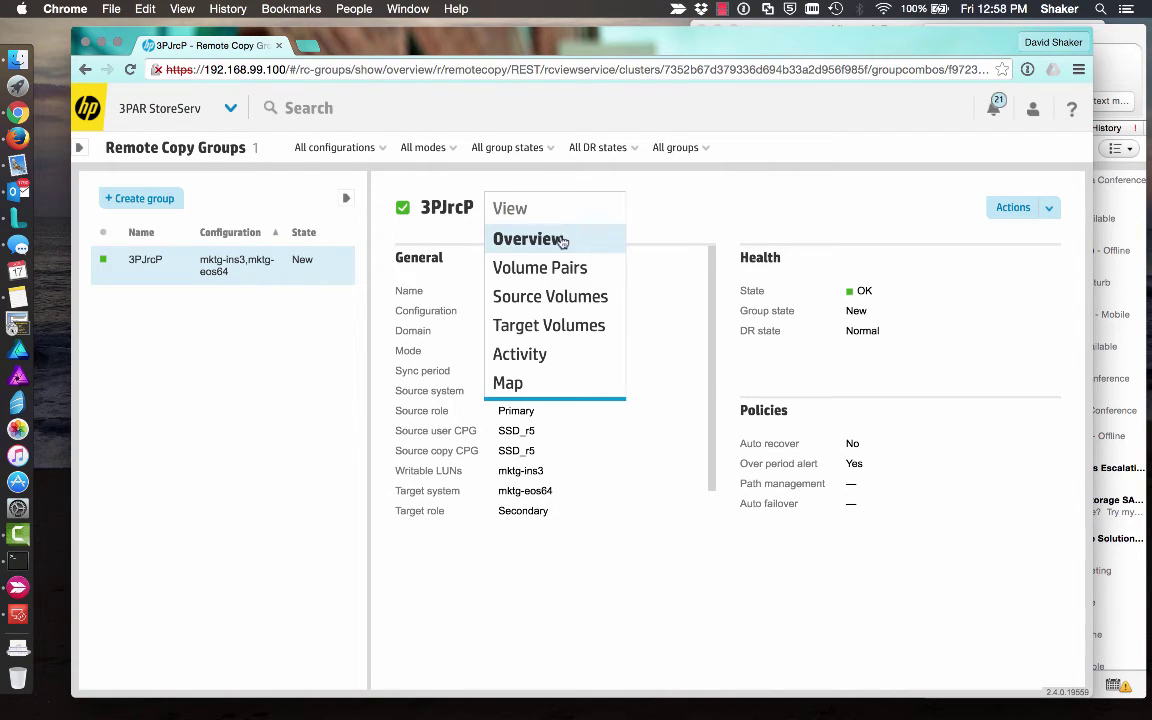
click(541, 300)
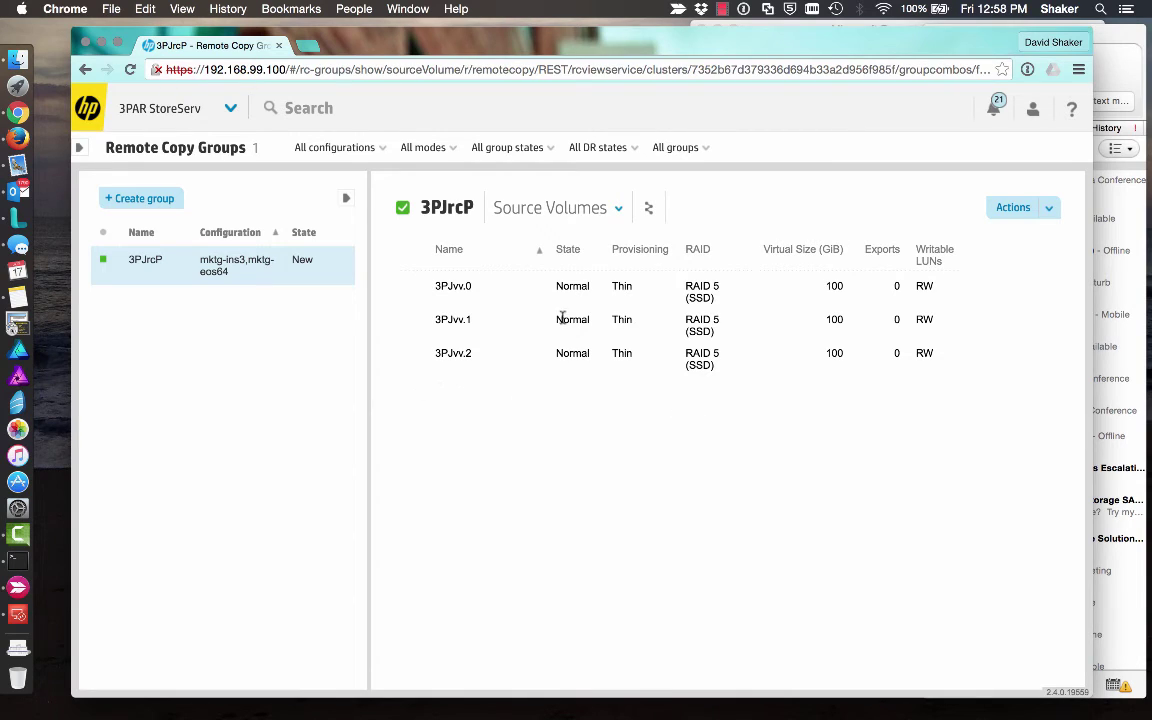
click(608, 208)
click(553, 326)
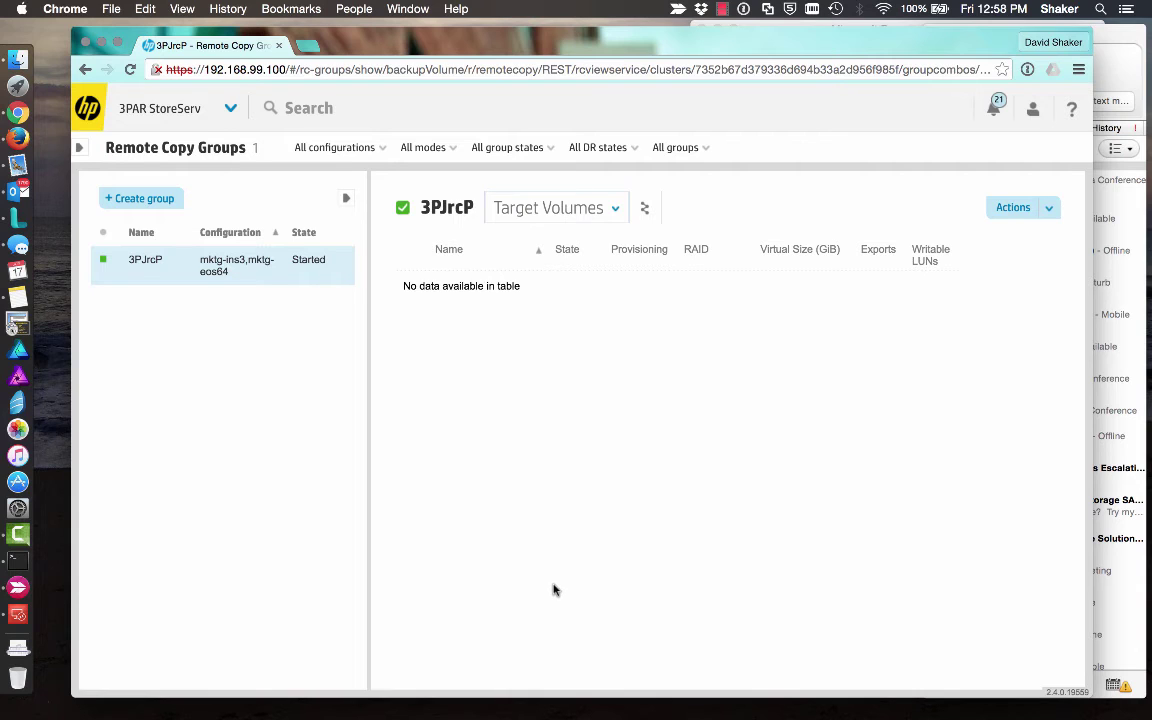
click(615, 212)
click(568, 296)
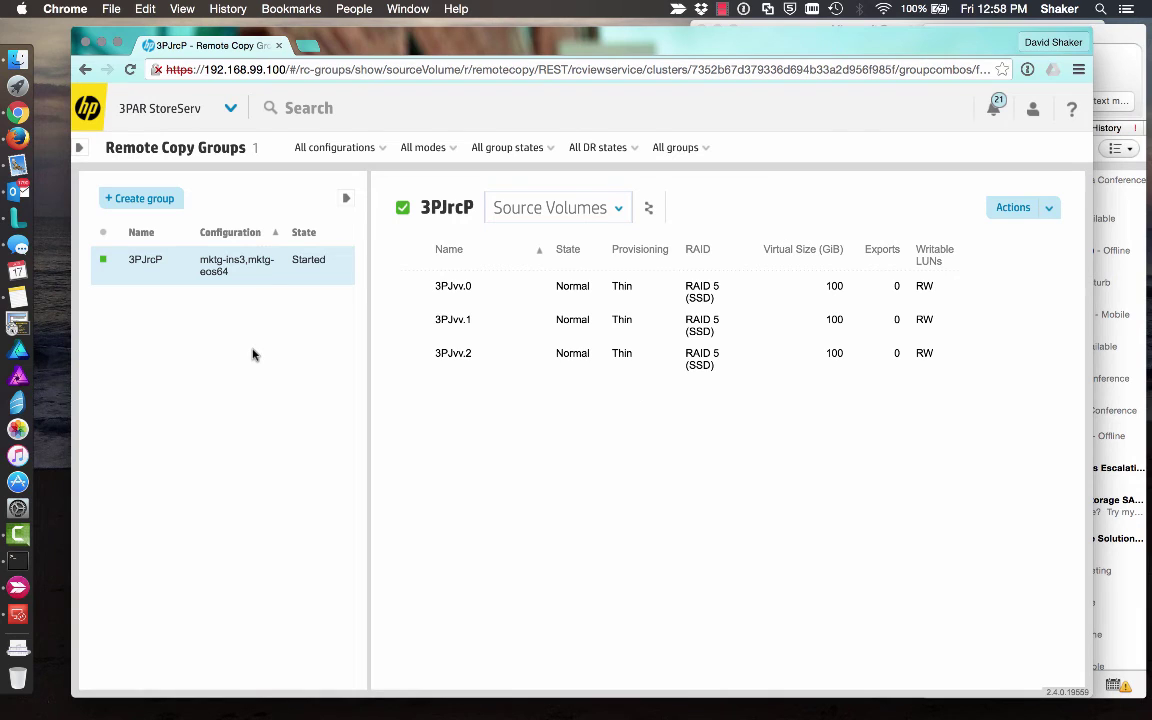
- Run showrcopy on mktg-ins3 to show group 3PJrcP's remote copy status to mktg-eos64
click(32, 552)
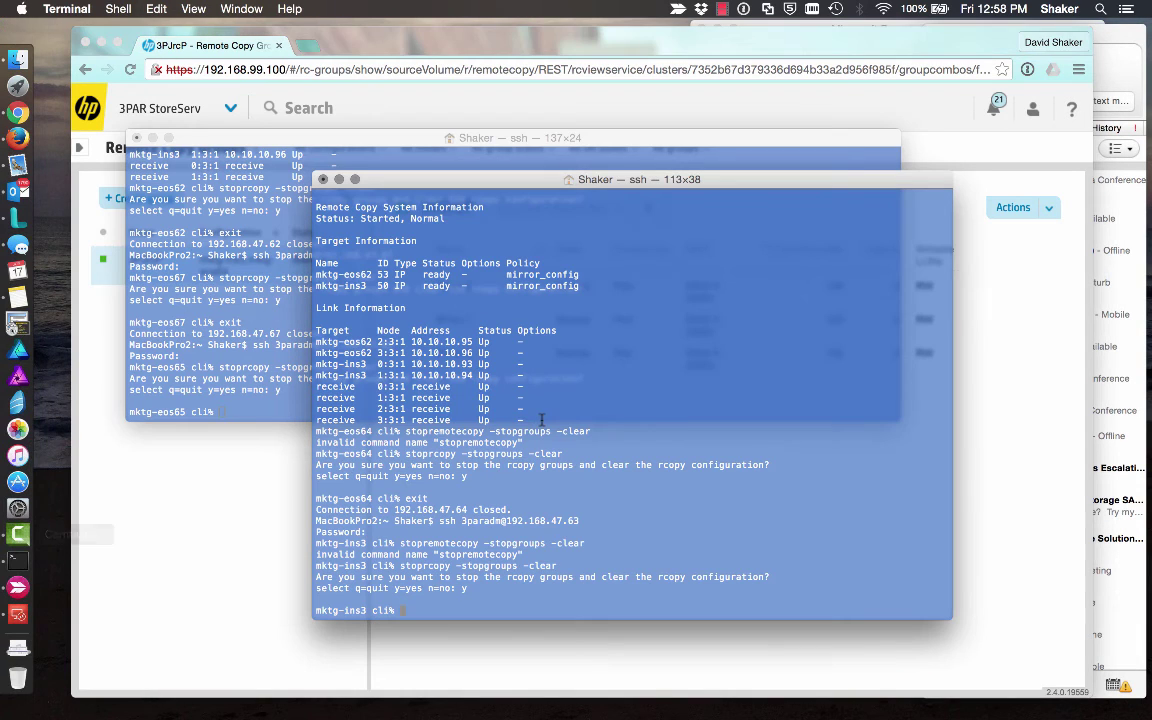
key(Return)
key(Return)
key(Return)
key(Return)
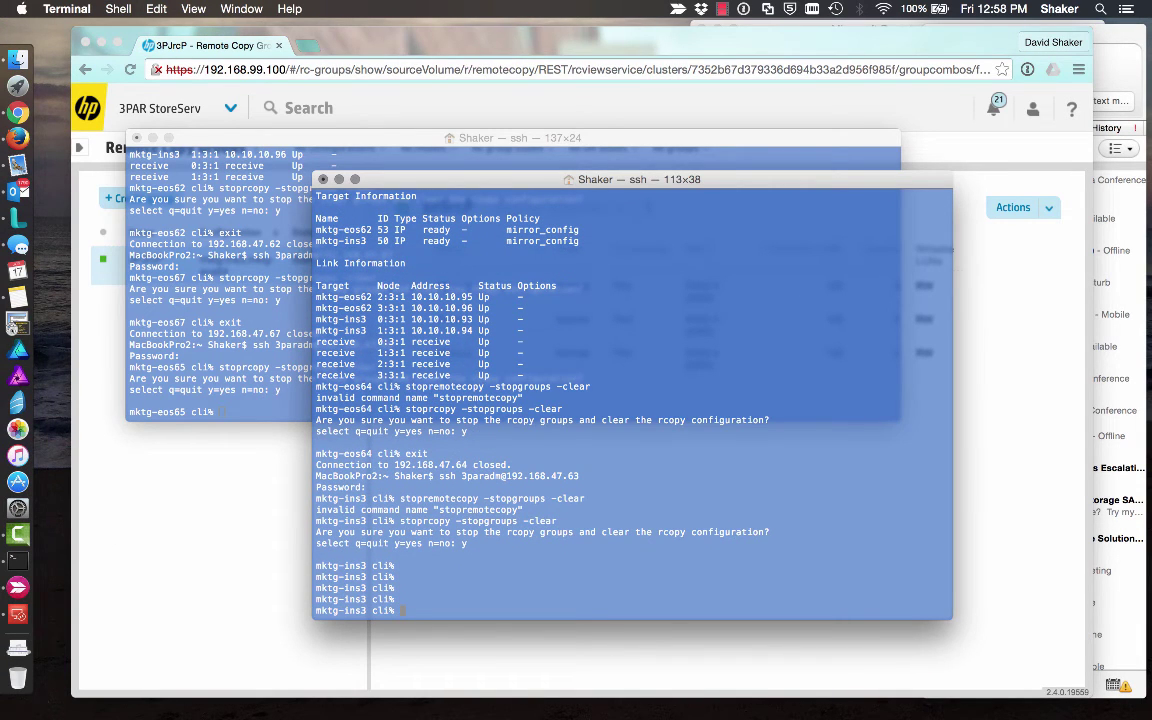
key(Return)
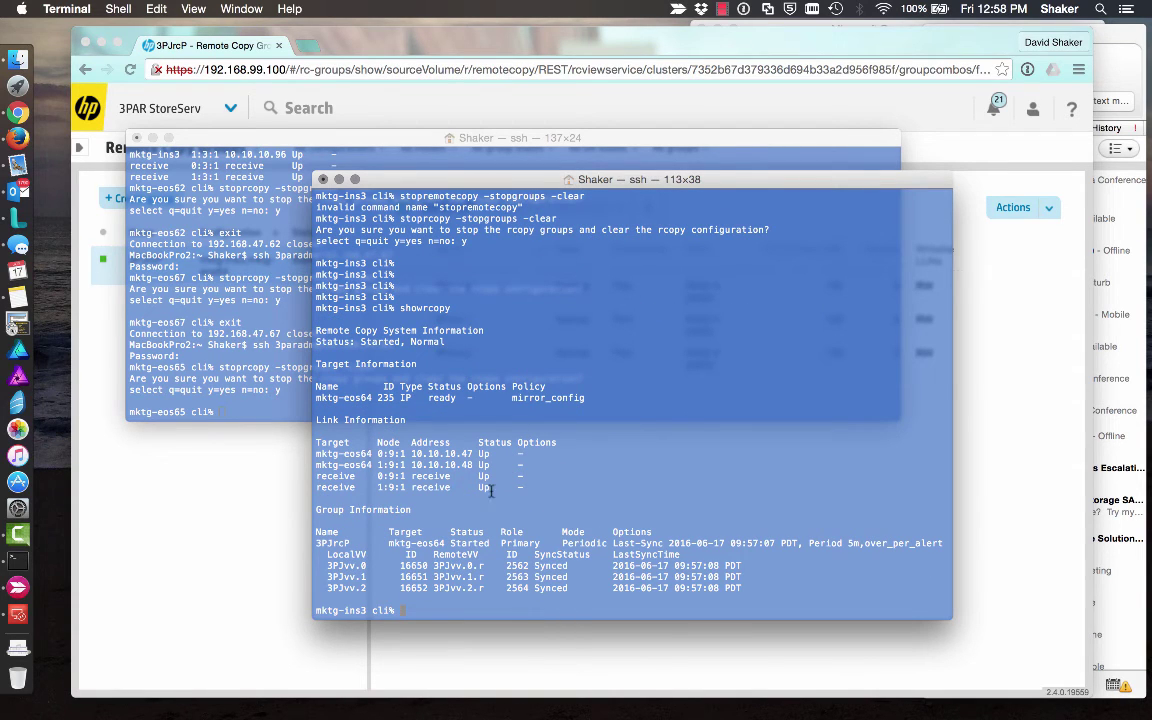
- Highlight the link lines and the 3PJrcP group showing 3PJvv.0–3PJvv.2 Synced
drag(532, 487, 273, 455)
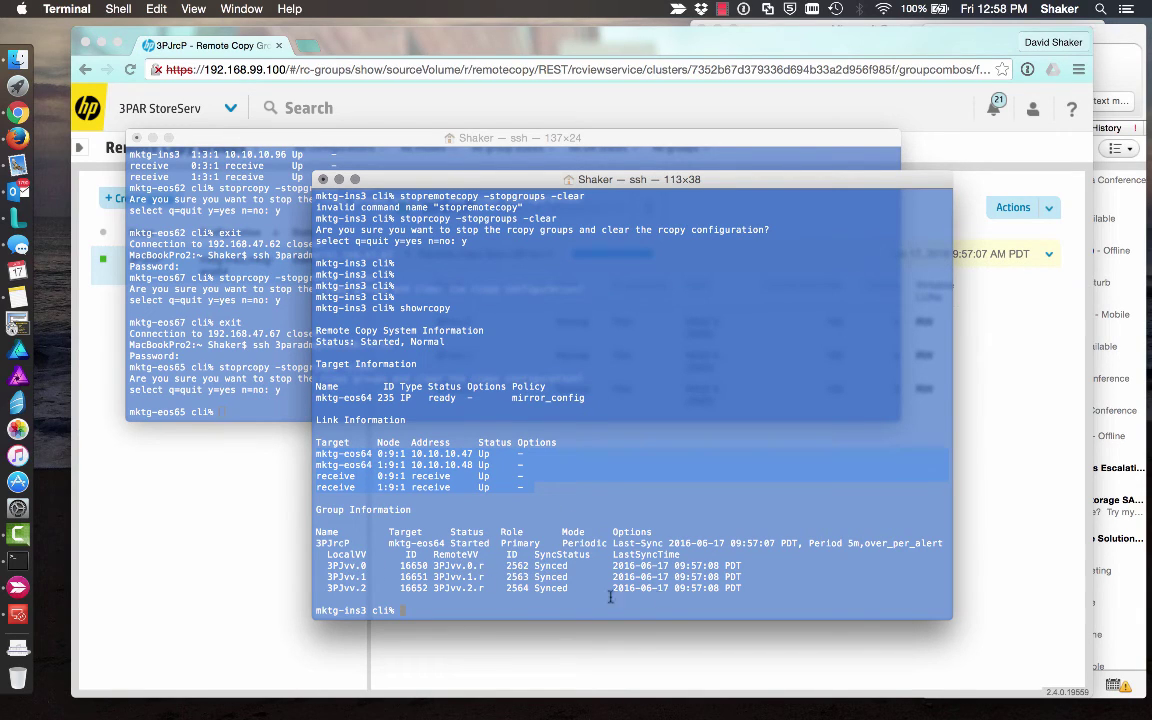
click(584, 545)
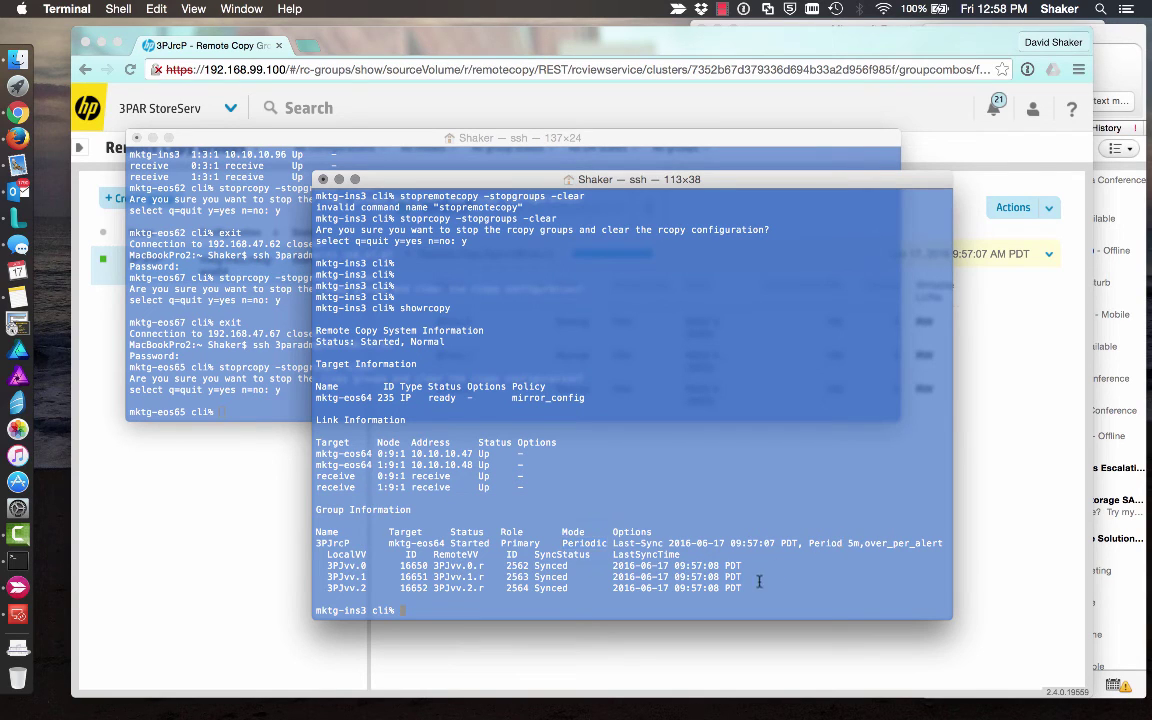
drag(759, 581, 318, 536)
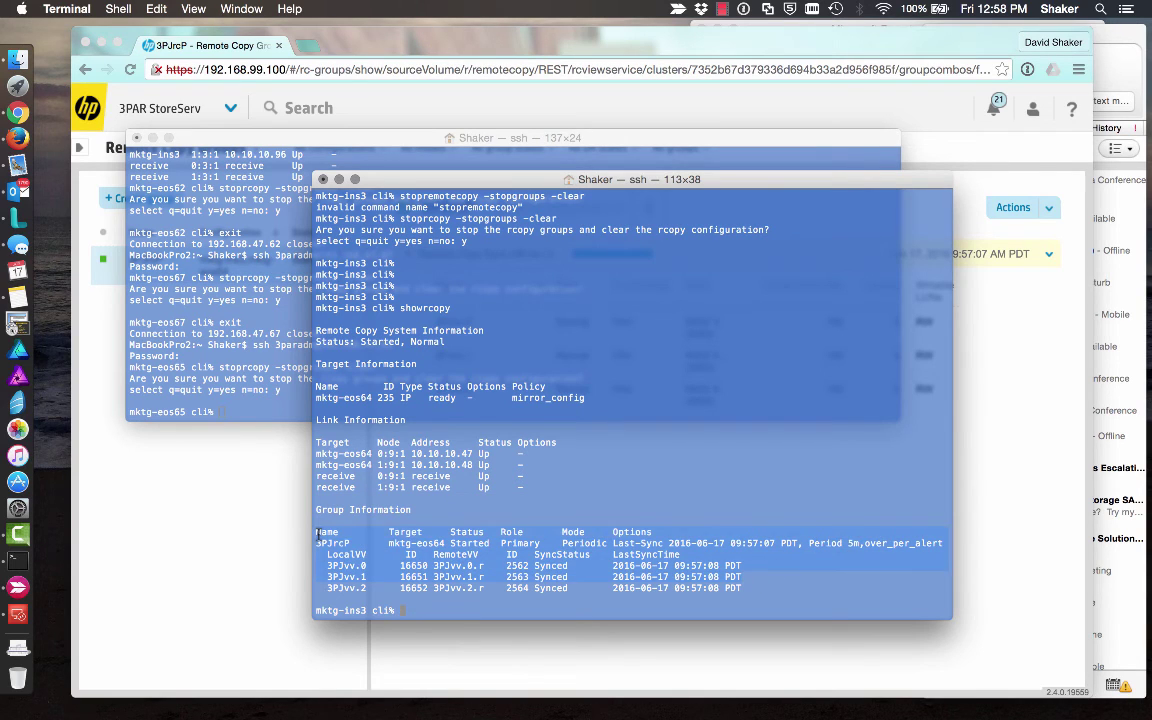
click(226, 344)
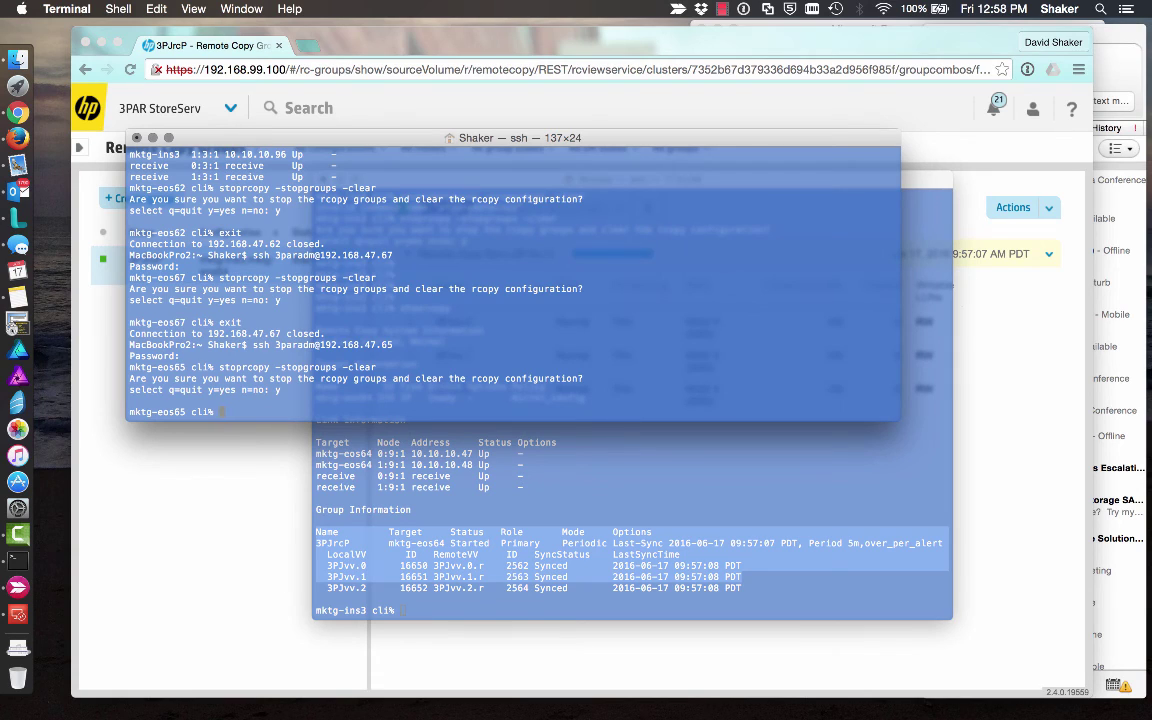
text(exit)
key(Return)
key(Up)
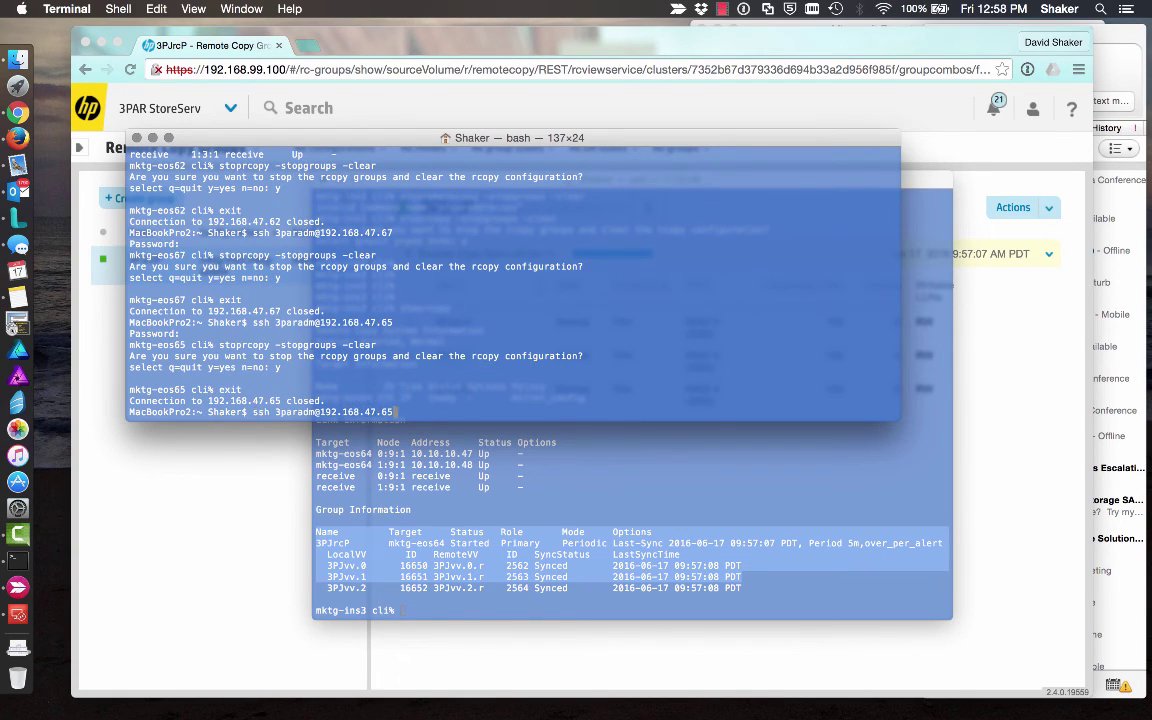
key(Return)
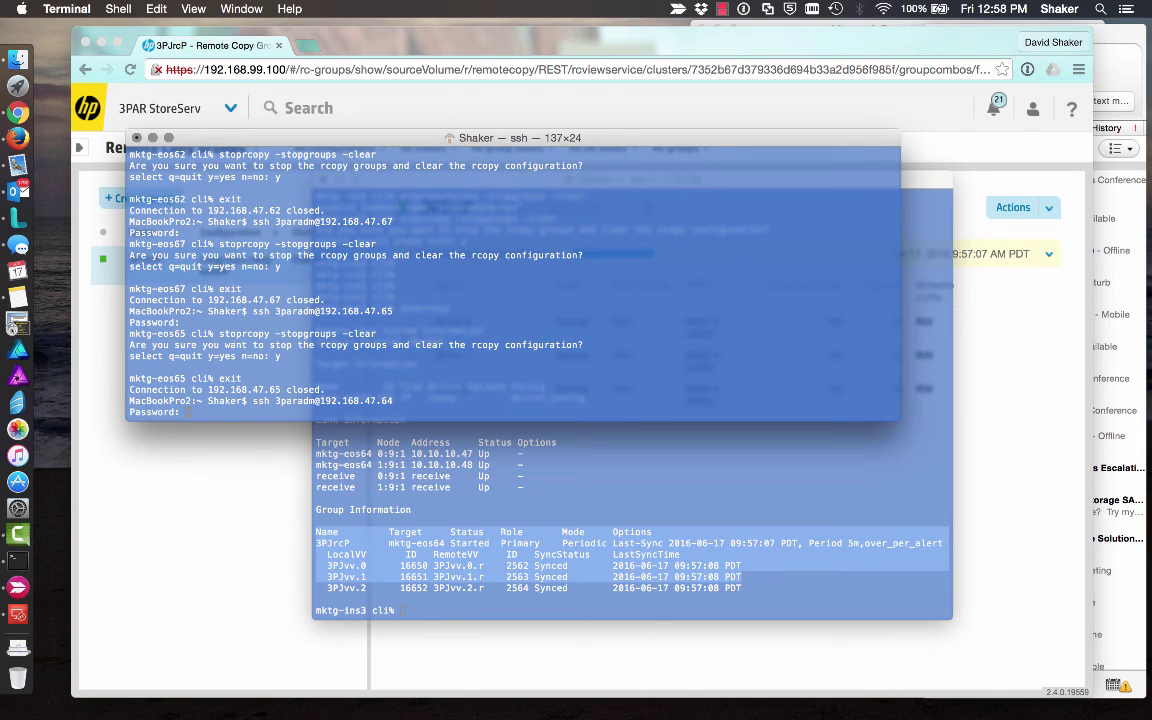
key(Return)
key(Return)
key(Return)
key(Return)
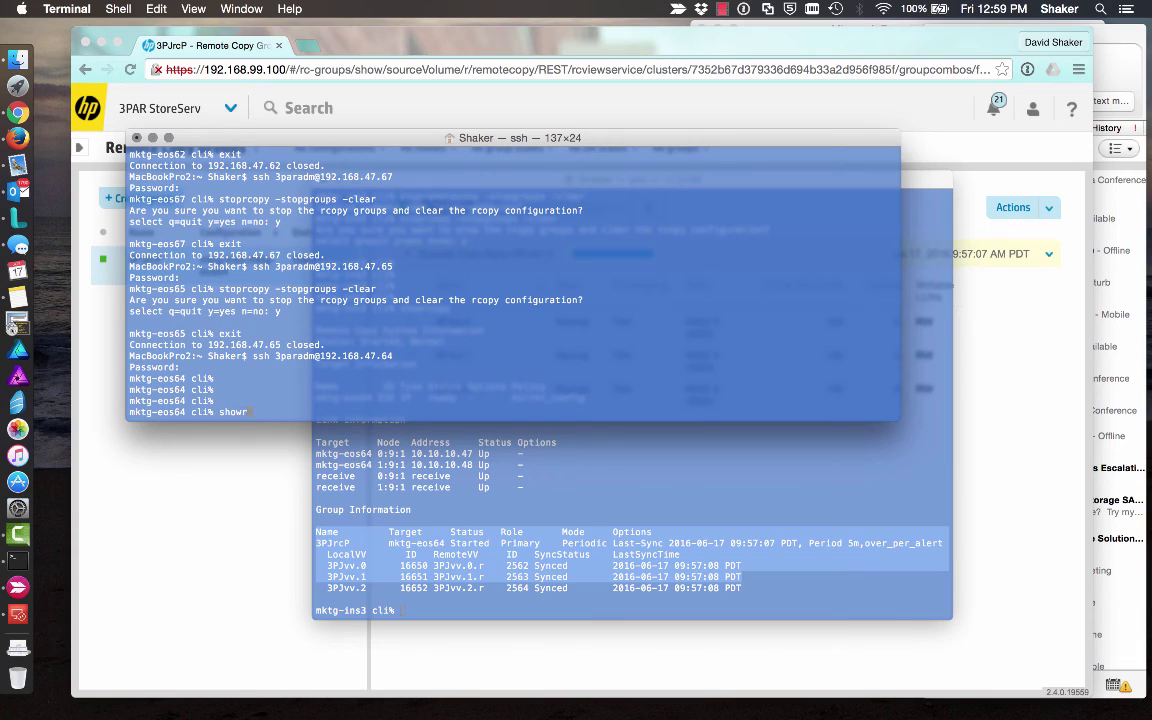
- Run showrcopy on mktg-eos64 to confirm 3PJrcP.r5338 is Secondary and Synced, then return to Chrome
text(showrcopy)
key(Return)
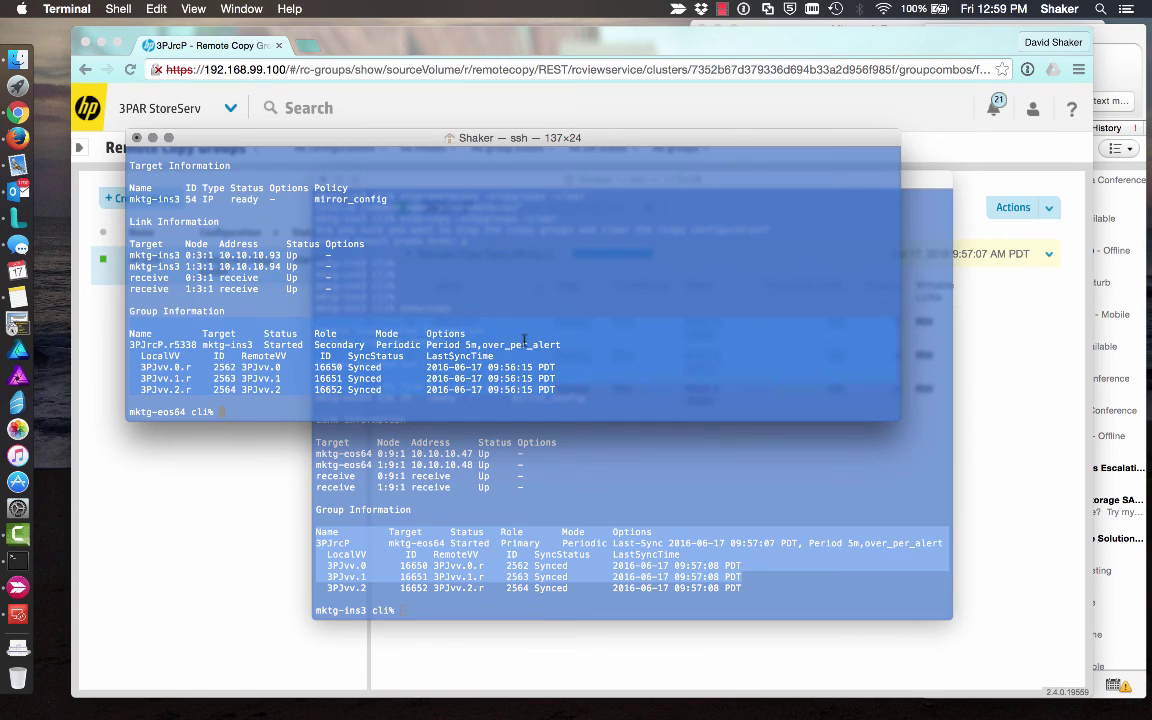
click(311, 458)
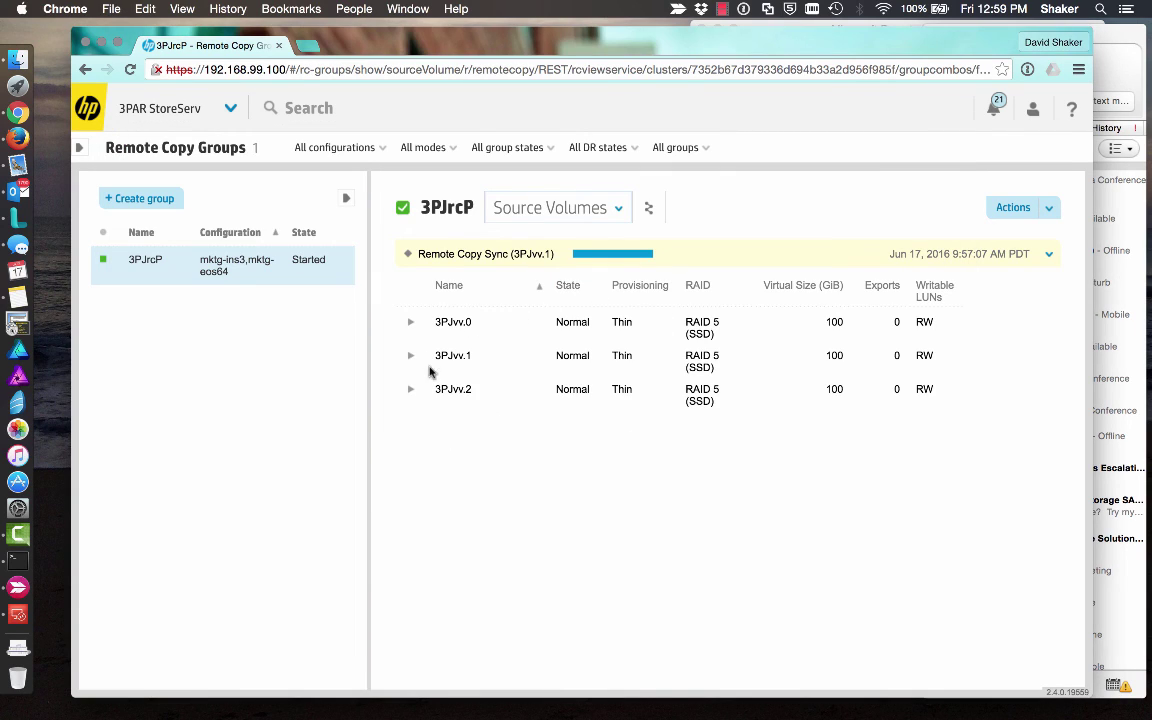
- Expand 3PJvv.0, switch to the Target Volumes view, then go to Remote Copy Configurations for mktg-ins3,mktg-eos64
click(410, 322)
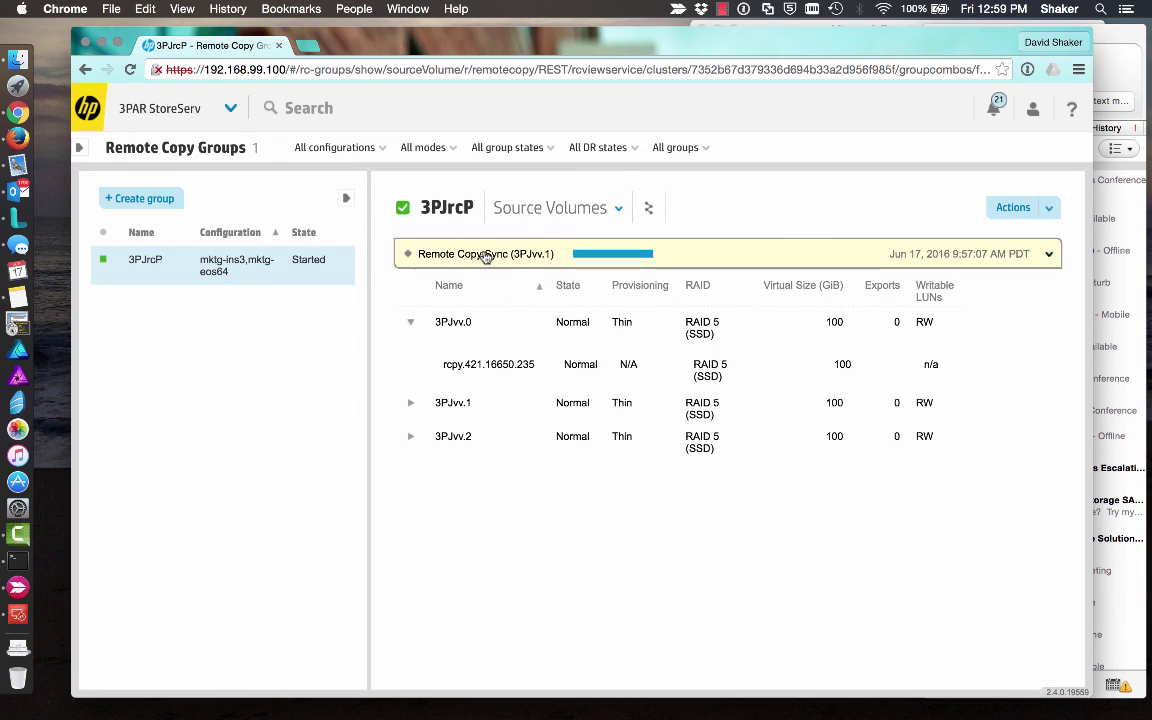
click(566, 209)
click(550, 325)
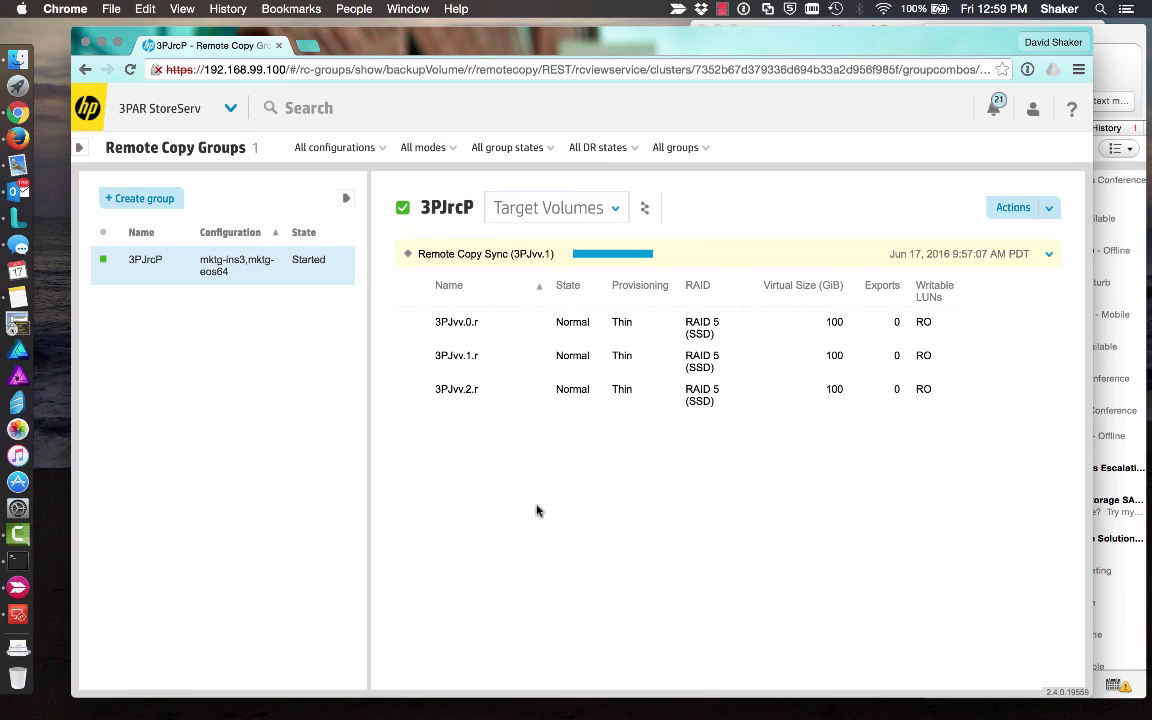
click(231, 108)
click(710, 190)
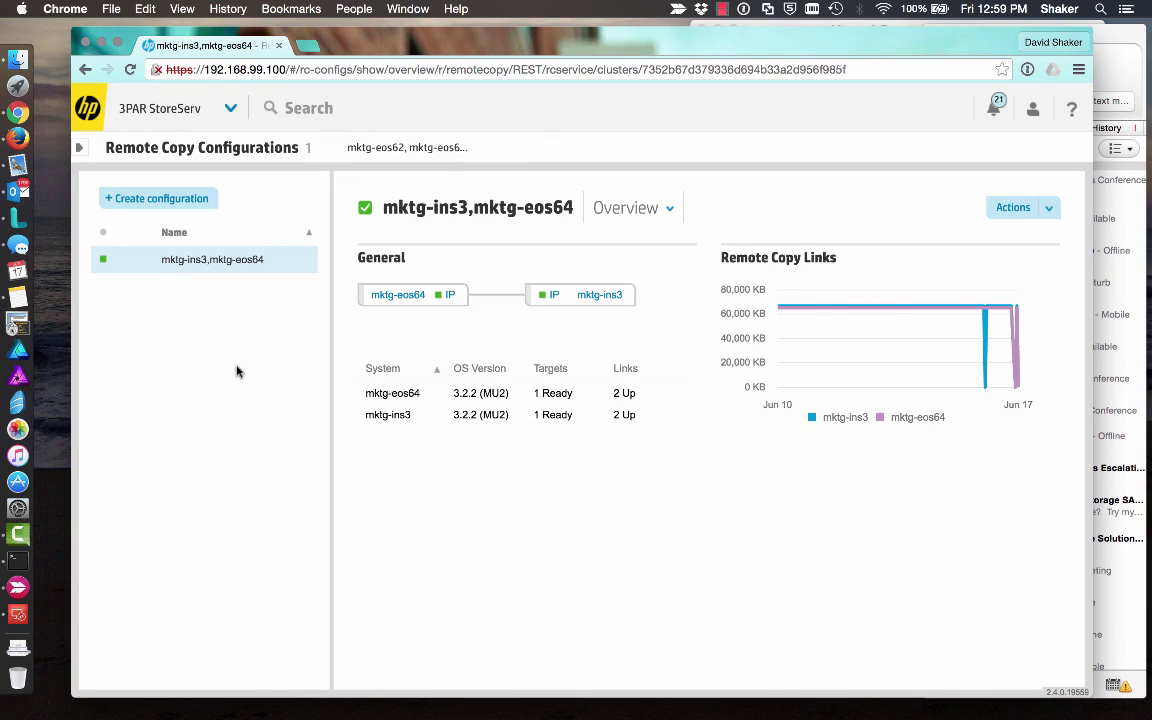
click(722, 9)
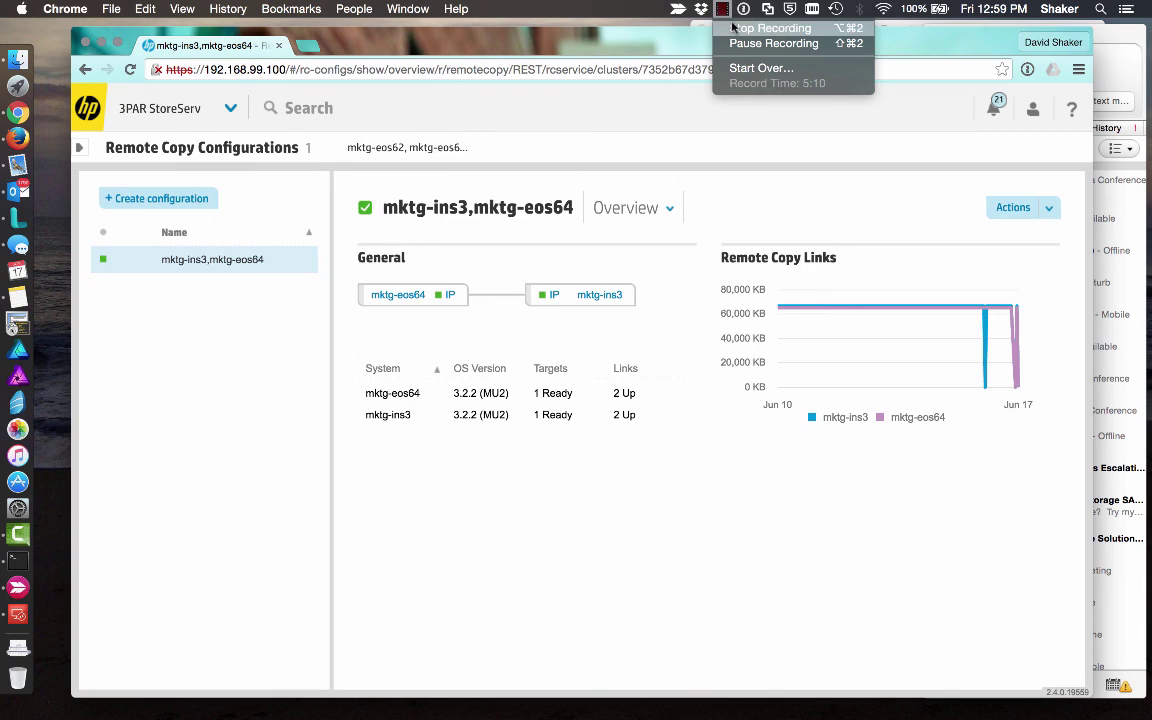